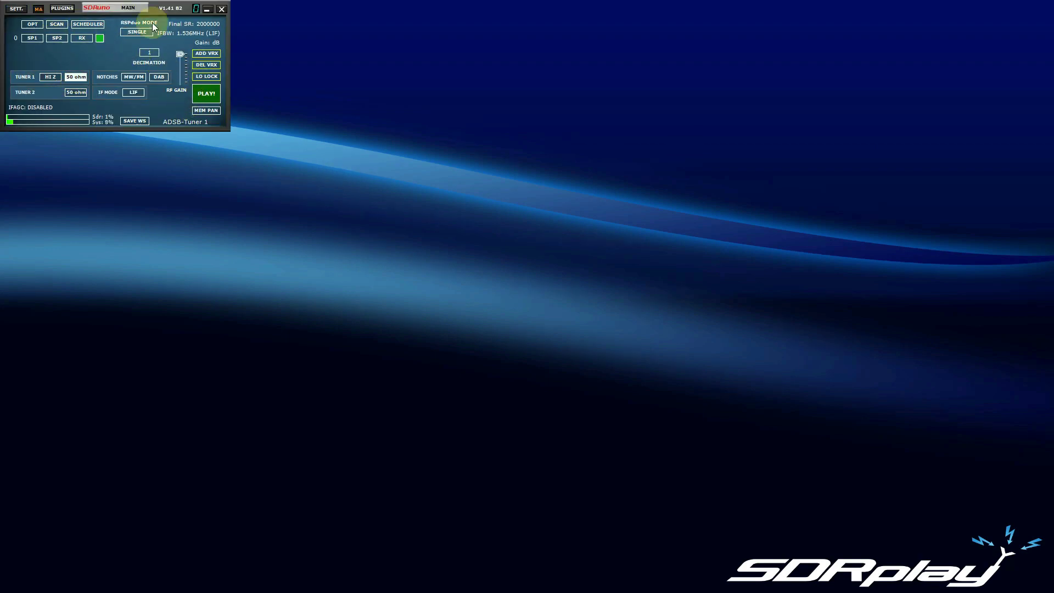
Switch the RSPduo to DUAL (ADS-B) mode and start the receiver.
{"action": "left_click", "coordinate": [134, 31]}
{"action": "left_click", "coordinate": [191, 54]}
{"action": "left_click", "coordinate": [208, 98]}
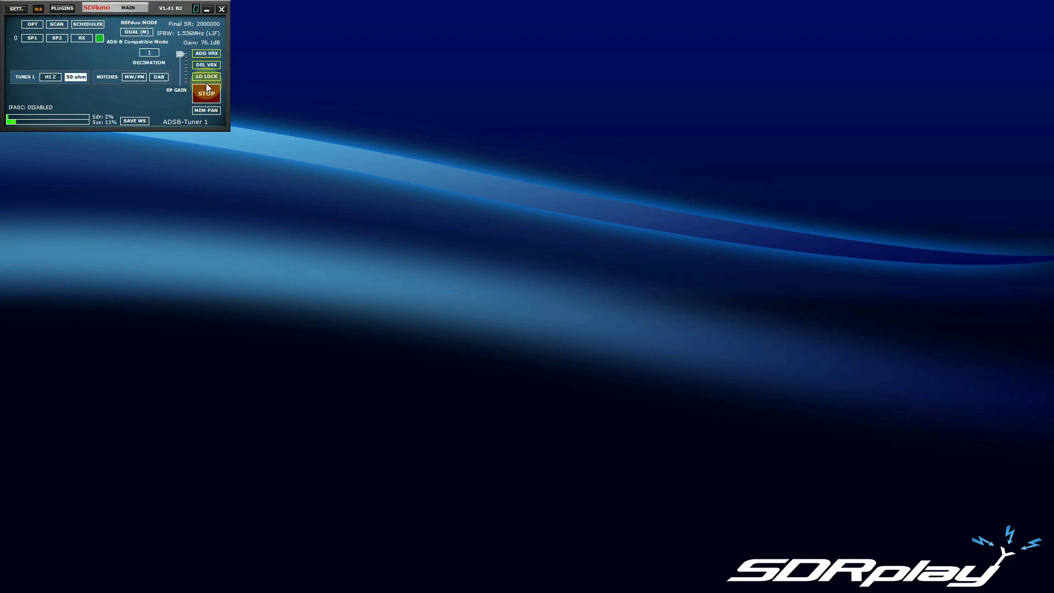
Move the plugin list beside the main window and load the ADSB plugin.
{"action": "left_click", "coordinate": [62, 8]}
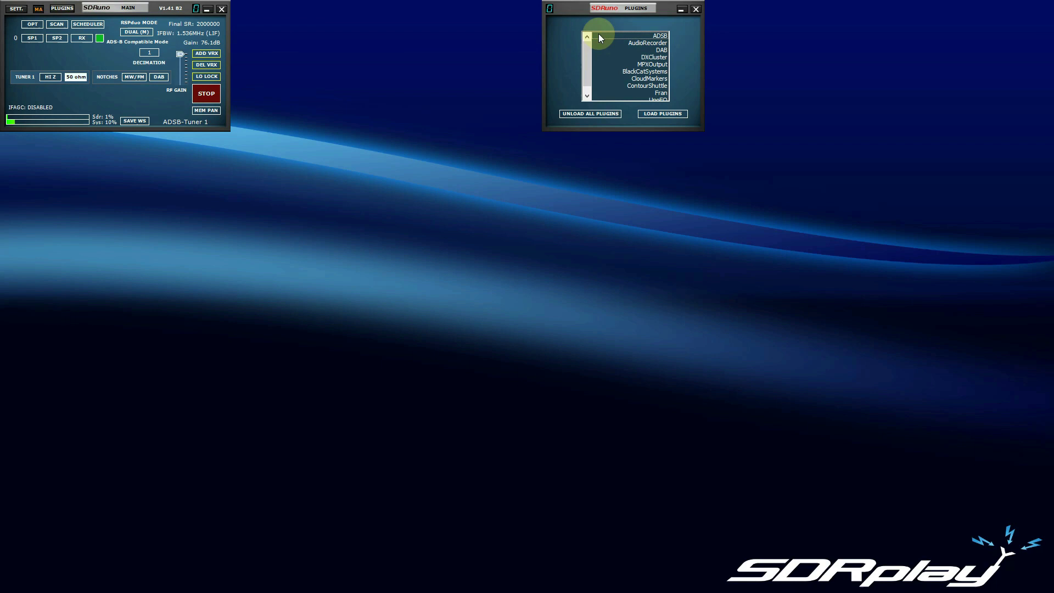
{"action": "left_click_drag", "start_coordinate": [600, 8], "coordinate": [289, 11]}
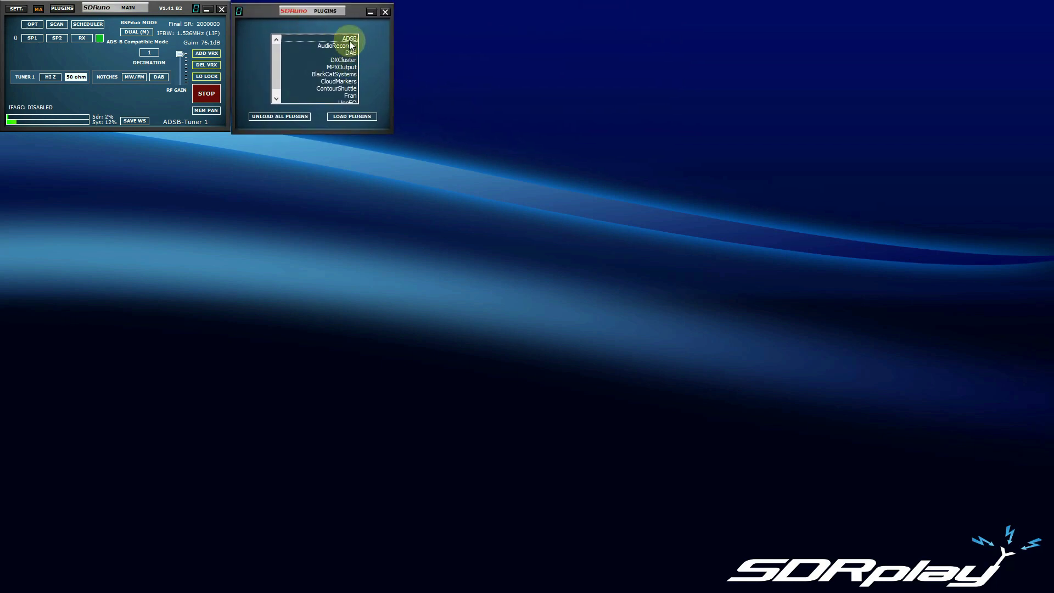
{"action": "left_click", "coordinate": [350, 41]}
{"action": "left_click_drag", "start_coordinate": [285, 6], "coordinate": [289, 14]}
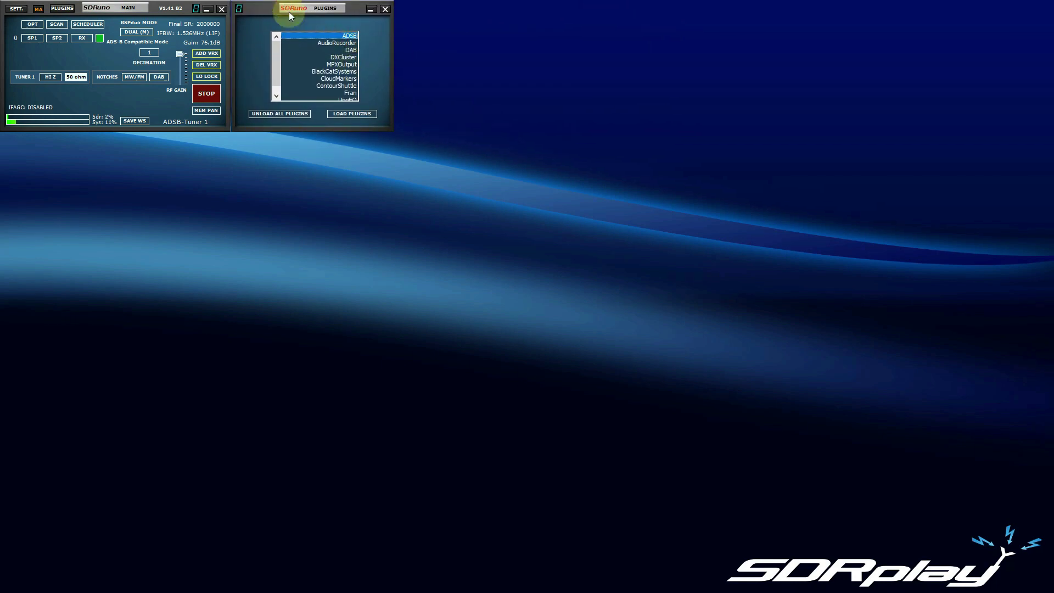
{"action": "left_click", "coordinate": [350, 118]}
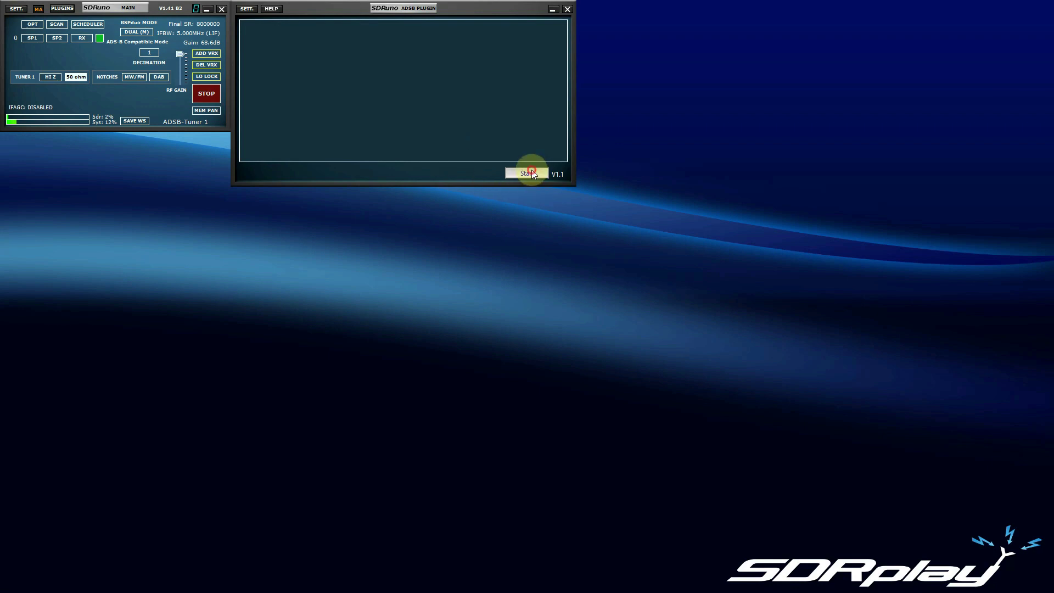
Start ADSB decoding and open the pasted DUMP1090 gmap.html address in Chrome.
{"action": "left_click", "coordinate": [533, 174]}
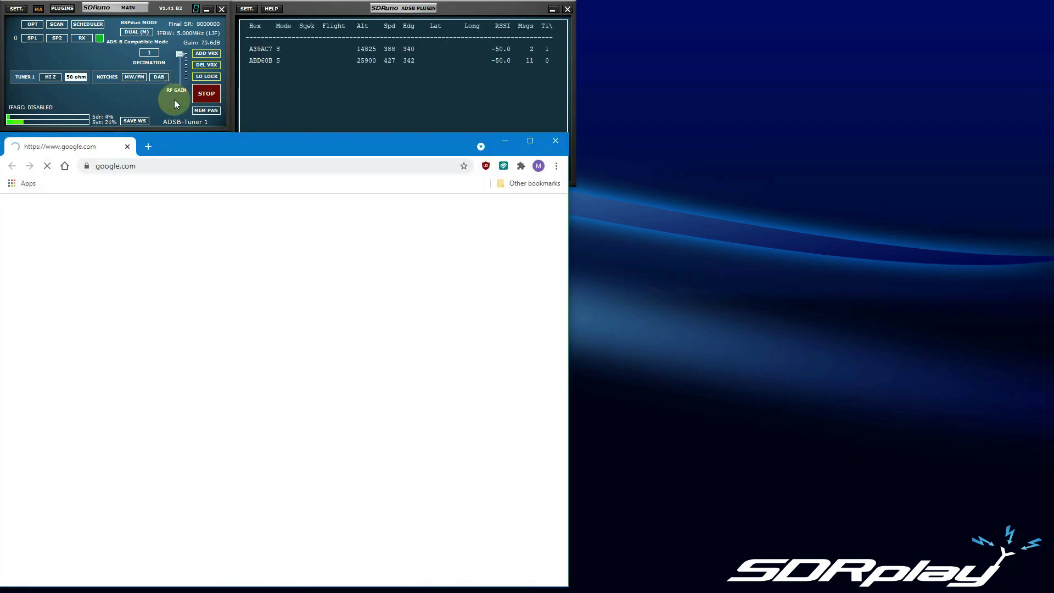
{"action": "right_click", "coordinate": [115, 167]}
{"action": "left_click", "coordinate": [171, 253]}
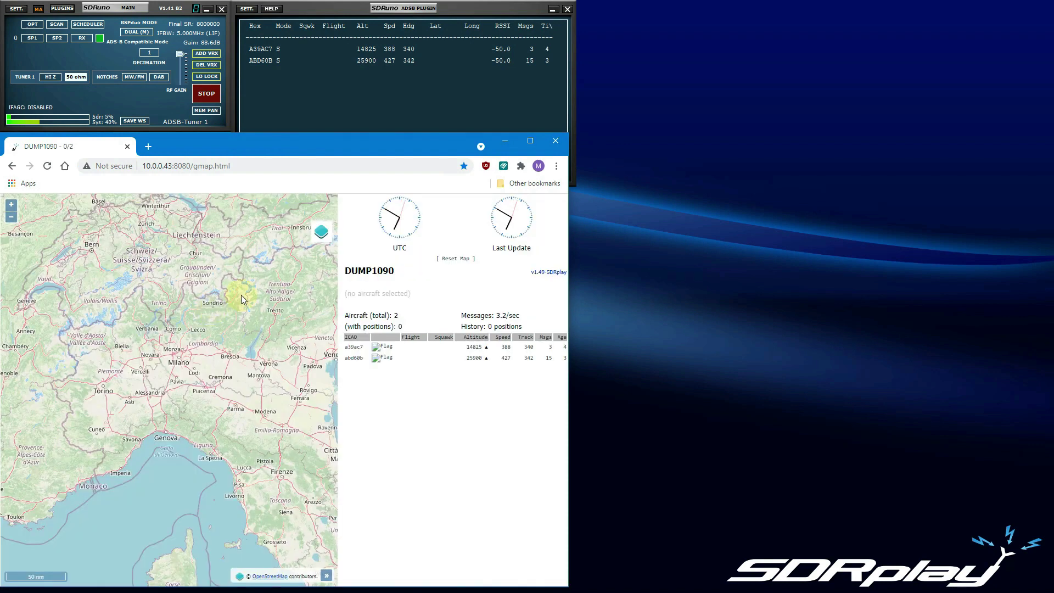
Zoom out and pan the web map west to South Florida.
{"action": "mouse_move", "coordinate": [183, 336]}
{"action": "left_mouse_down"}
{"action": "mouse_move", "coordinate": [120, 359]}
{"action": "mouse_move", "coordinate": [151, 365]}
{"action": "left_mouse_up"}
{"action": "scroll", "coordinate": [120, 361], "scroll_direction": "down", "scroll_amount": 3}
{"action": "left_click_drag", "start_coordinate": [90, 378], "coordinate": [353, 354]}
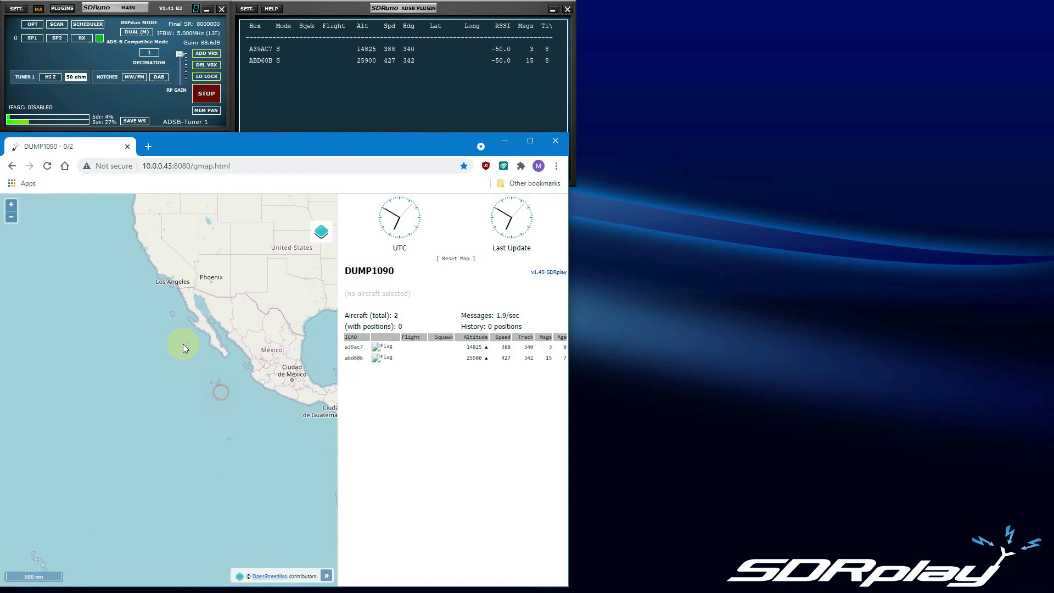
{"action": "mouse_move", "coordinate": [183, 343]}
{"action": "left_mouse_down"}
{"action": "mouse_move", "coordinate": [20, 362]}
{"action": "mouse_move", "coordinate": [218, 322]}
{"action": "left_mouse_up"}
{"action": "scroll", "coordinate": [230, 325], "scroll_direction": "up", "scroll_amount": 2}
{"action": "scroll", "coordinate": [230, 324], "scroll_direction": "up", "scroll_amount": 2}
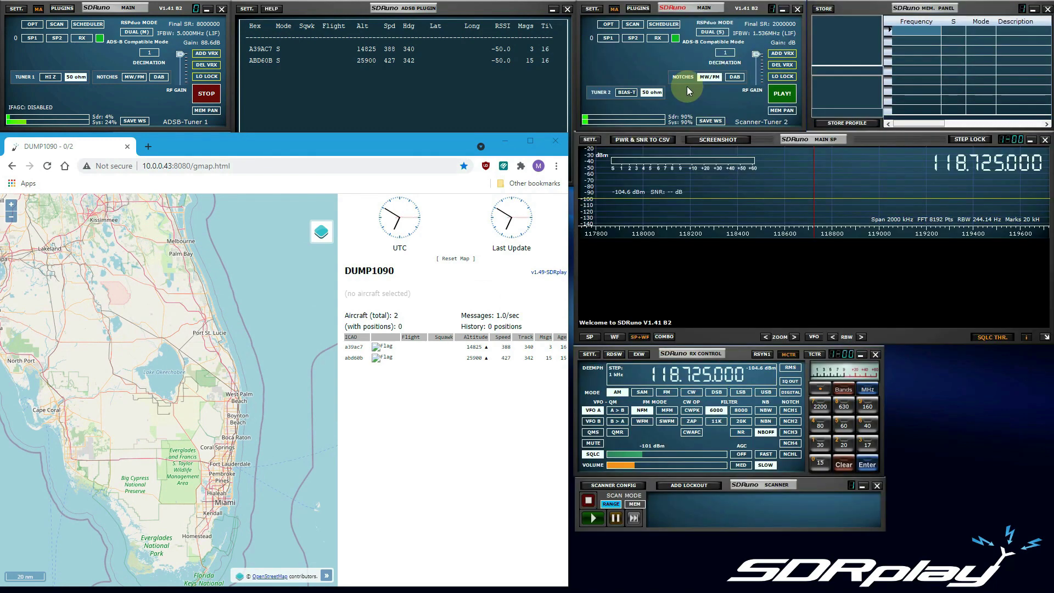
Start tuner 2 streaming and set its scanner preset to AIRBAND (NA).
{"action": "left_click", "coordinate": [785, 95]}
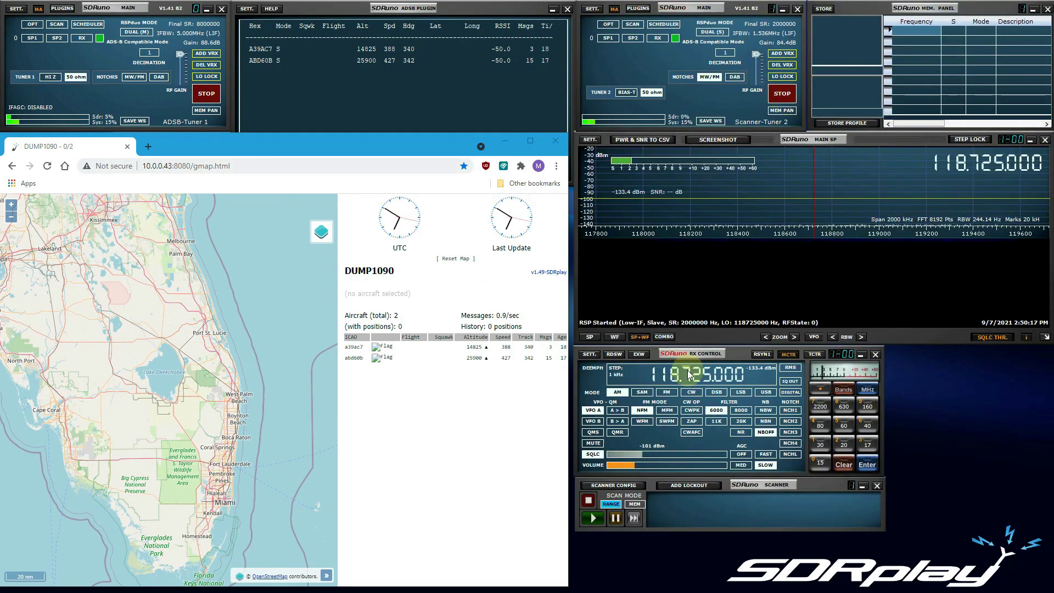
{"action": "left_click", "coordinate": [618, 486]}
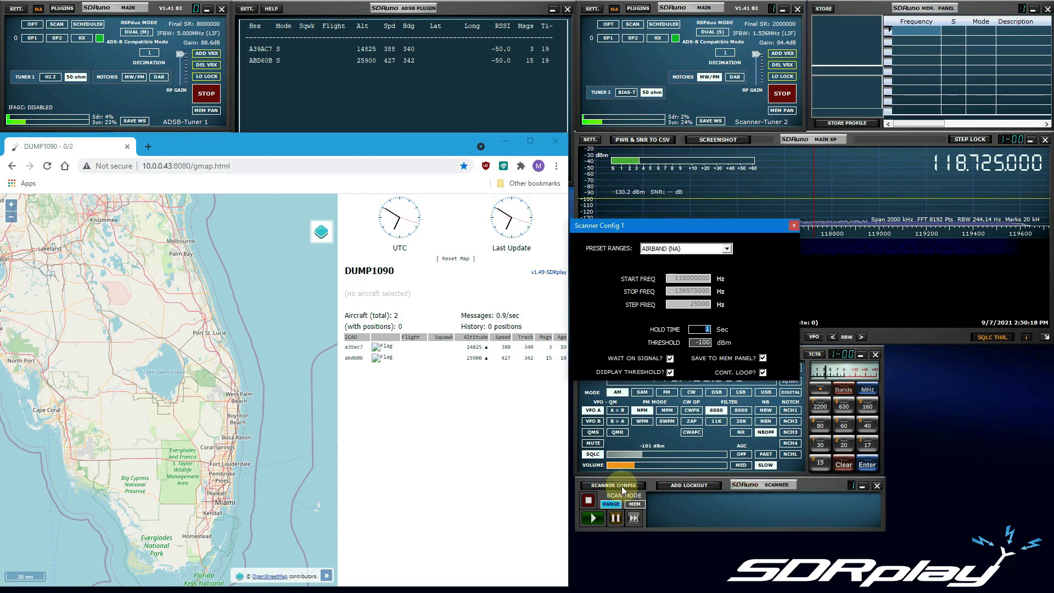
{"action": "left_click", "coordinate": [668, 248]}
{"action": "left_click", "coordinate": [682, 252]}
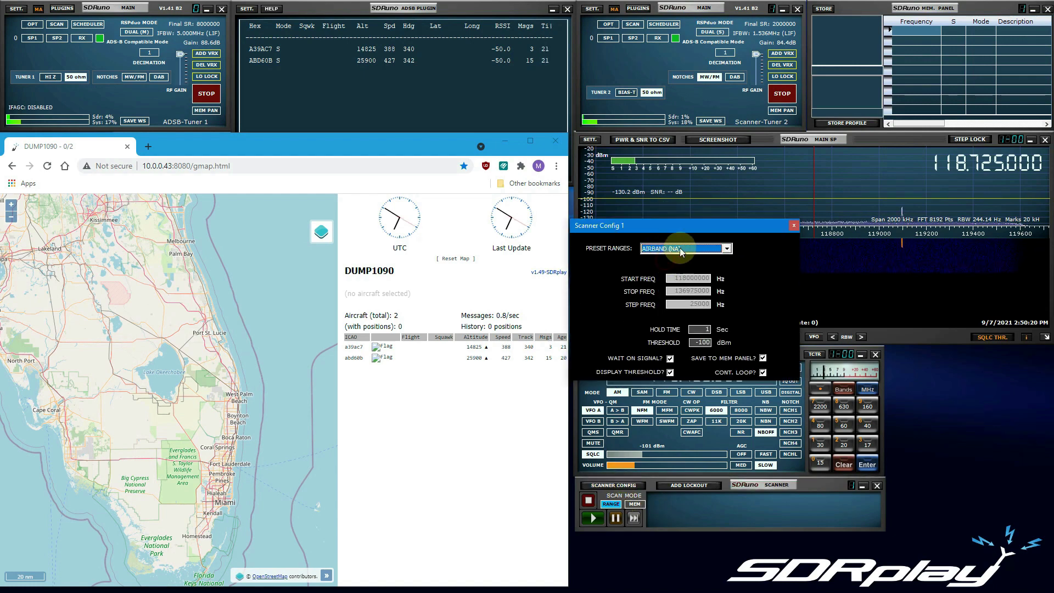
{"action": "left_click", "coordinate": [793, 225]}
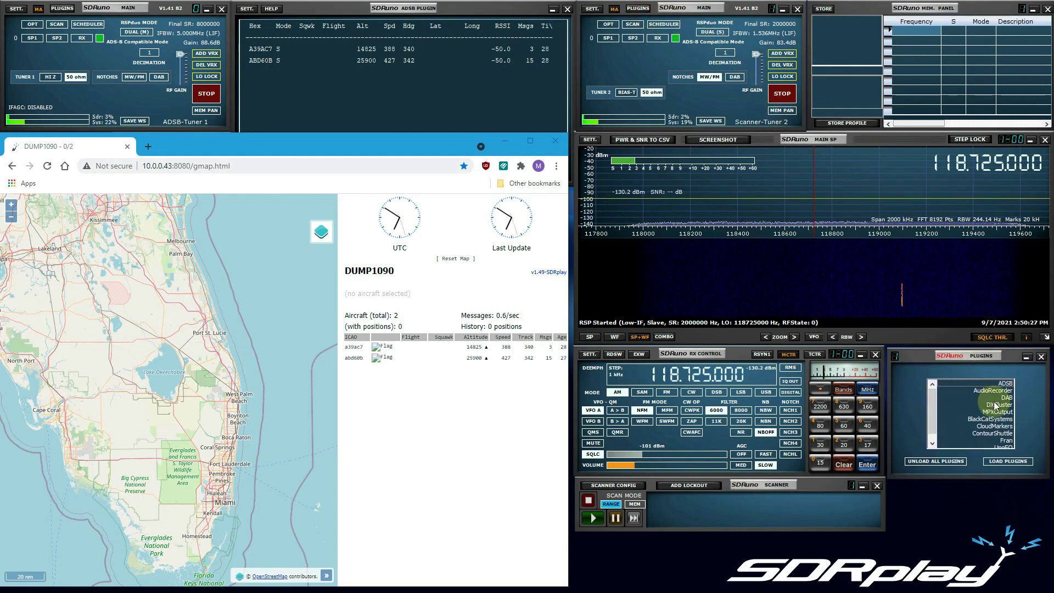
Load the AudioRecorder plugin and start recording the received audio to MP3.
{"action": "left_click", "coordinate": [998, 398]}
{"action": "left_click", "coordinate": [997, 391]}
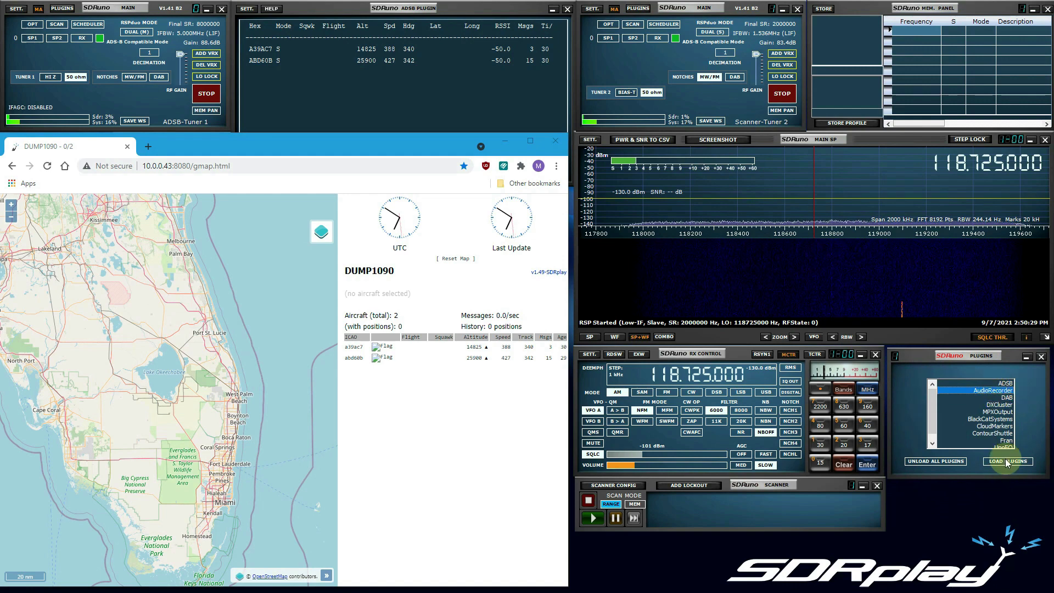
{"action": "left_click", "coordinate": [1007, 464]}
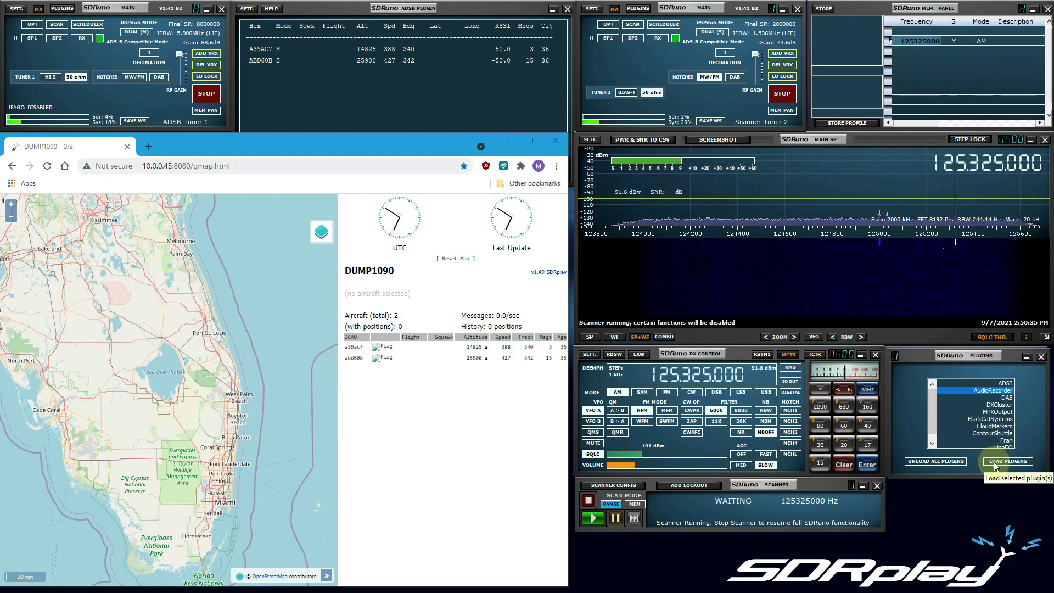
{"action": "left_click", "coordinate": [1041, 357]}
{"action": "left_click", "coordinate": [991, 458]}
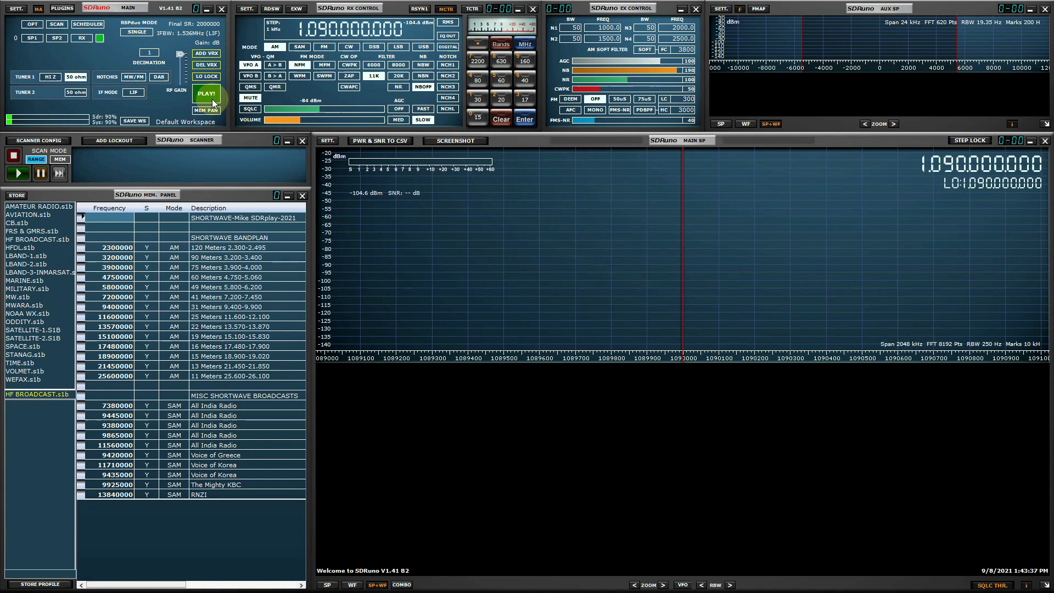
Start the receiver and switch the RSPduo to DUAL (ADS-B) mode.
{"action": "left_click", "coordinate": [208, 93]}
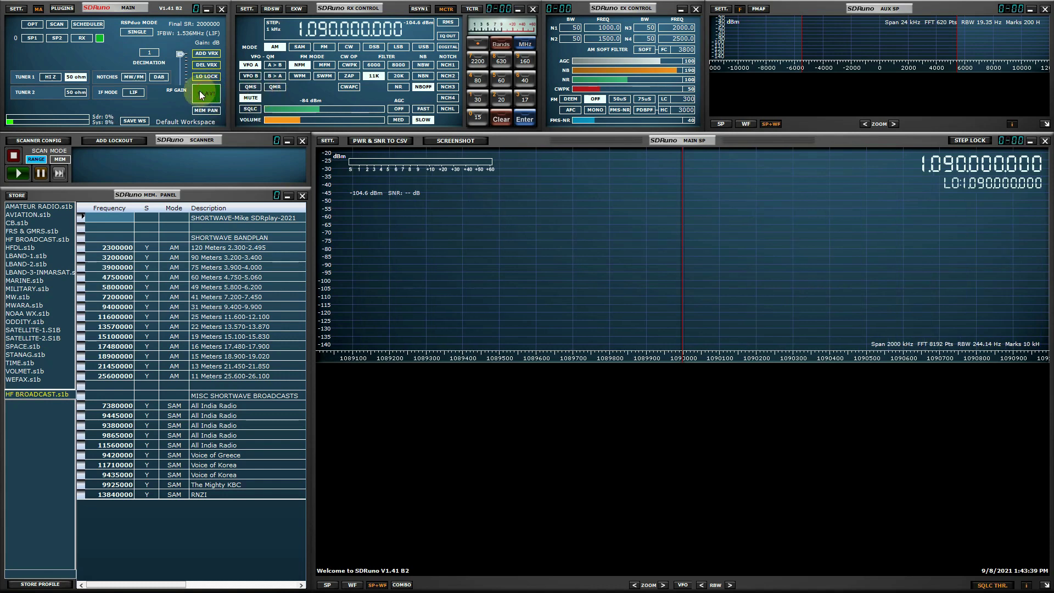
{"action": "left_click", "coordinate": [141, 33]}
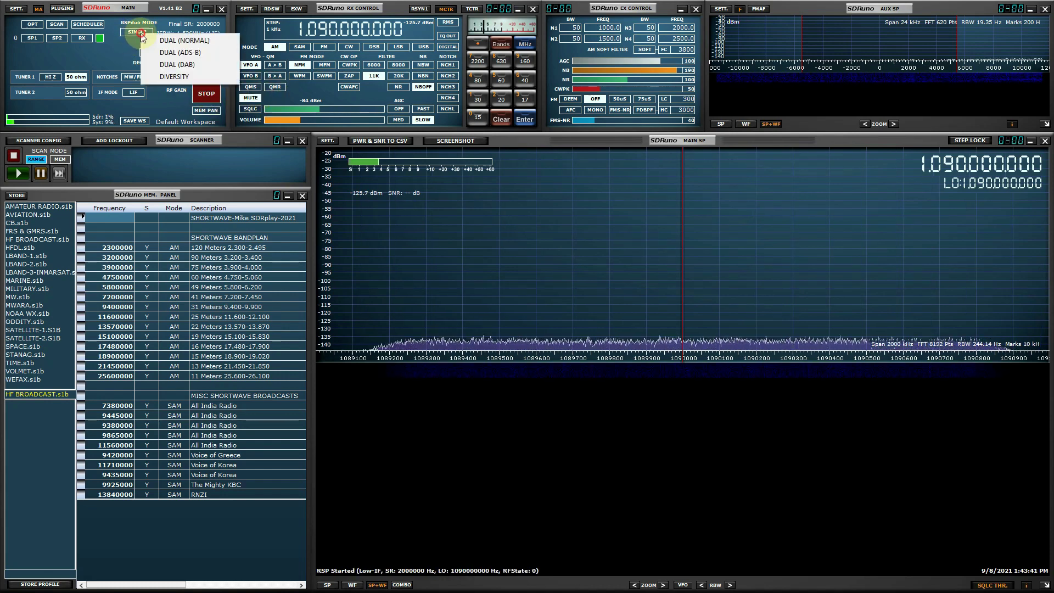
{"action": "left_click", "coordinate": [172, 57]}
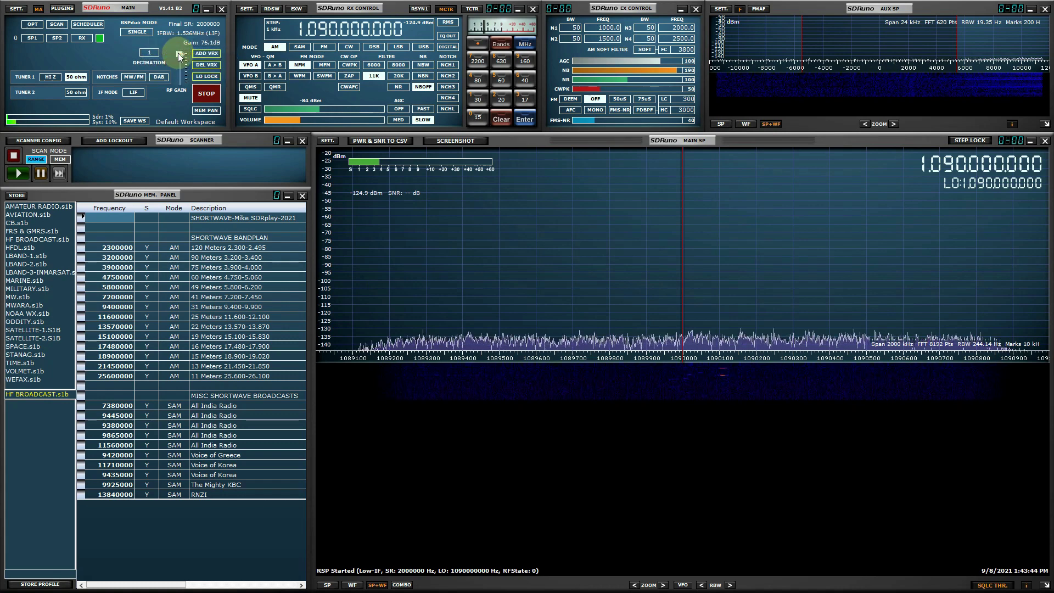
Close the scanner, memory panel, both spectrum displays and extended controls windows.
{"action": "left_click", "coordinate": [304, 142]}
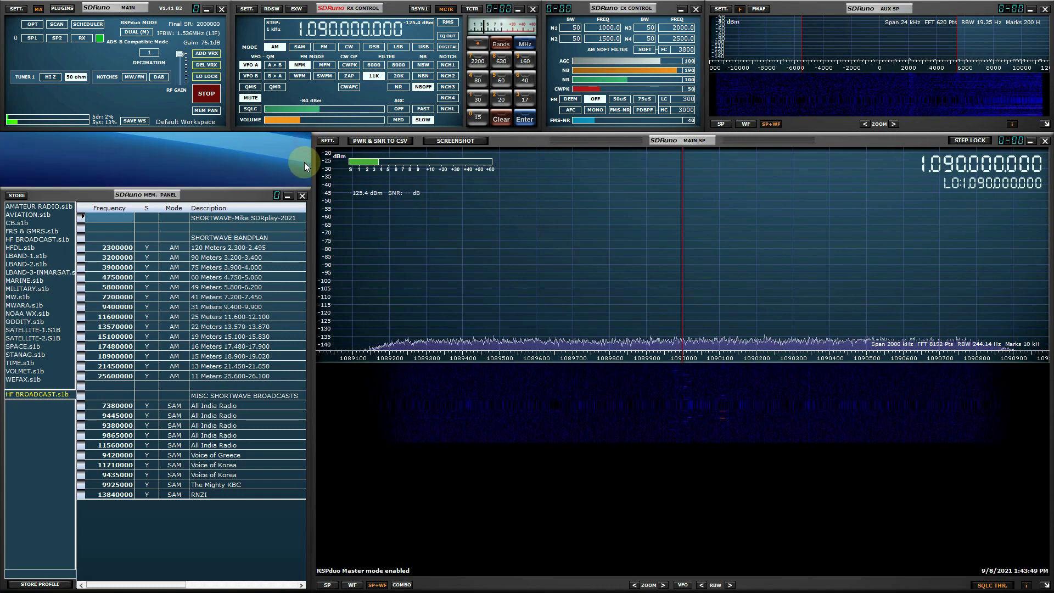
{"action": "left_click", "coordinate": [302, 196]}
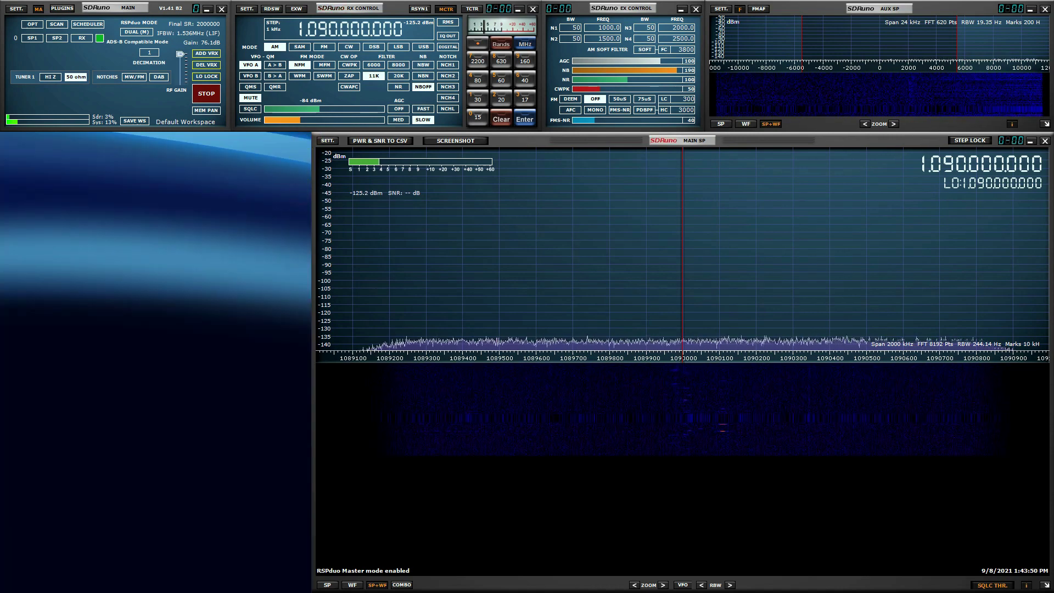
{"action": "left_click", "coordinate": [1045, 141]}
{"action": "left_click", "coordinate": [1044, 9]}
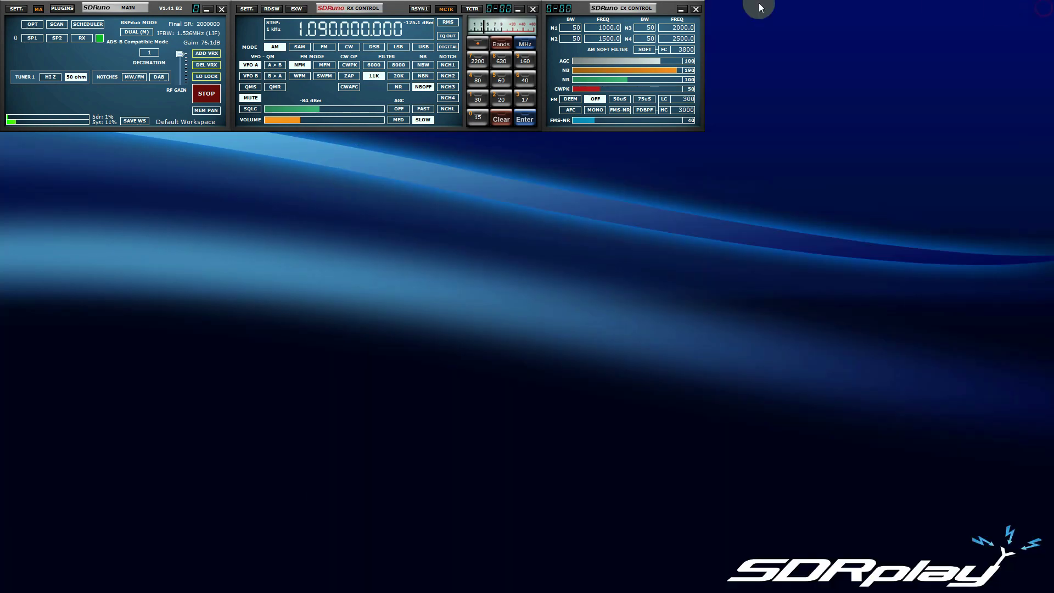
{"action": "left_click", "coordinate": [696, 8]}
Close the receiver control window and place the plugin list beside the main window.
{"action": "left_click", "coordinate": [533, 8]}
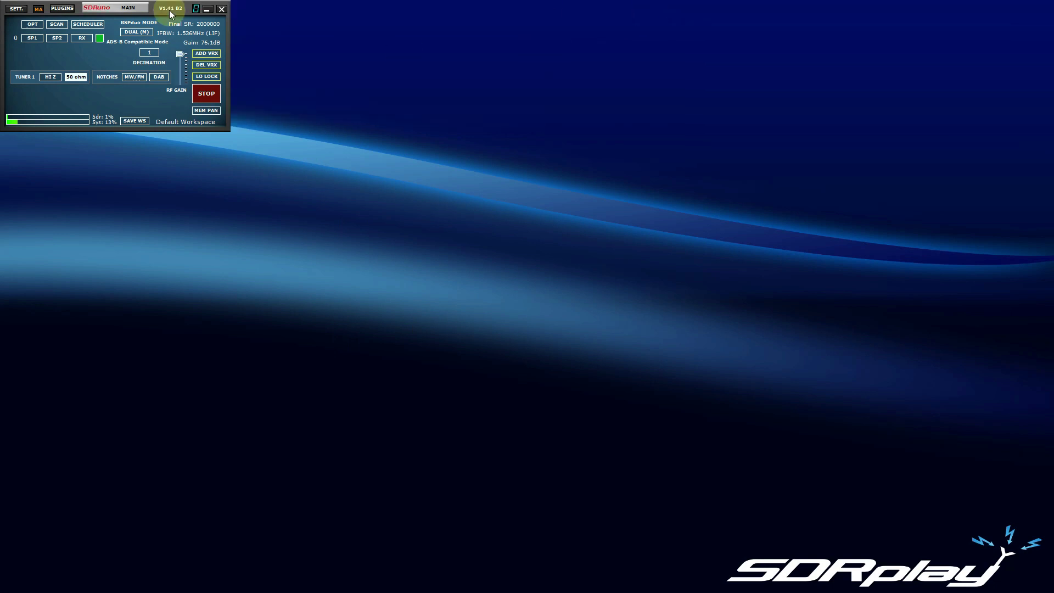
{"action": "left_click", "coordinate": [59, 10]}
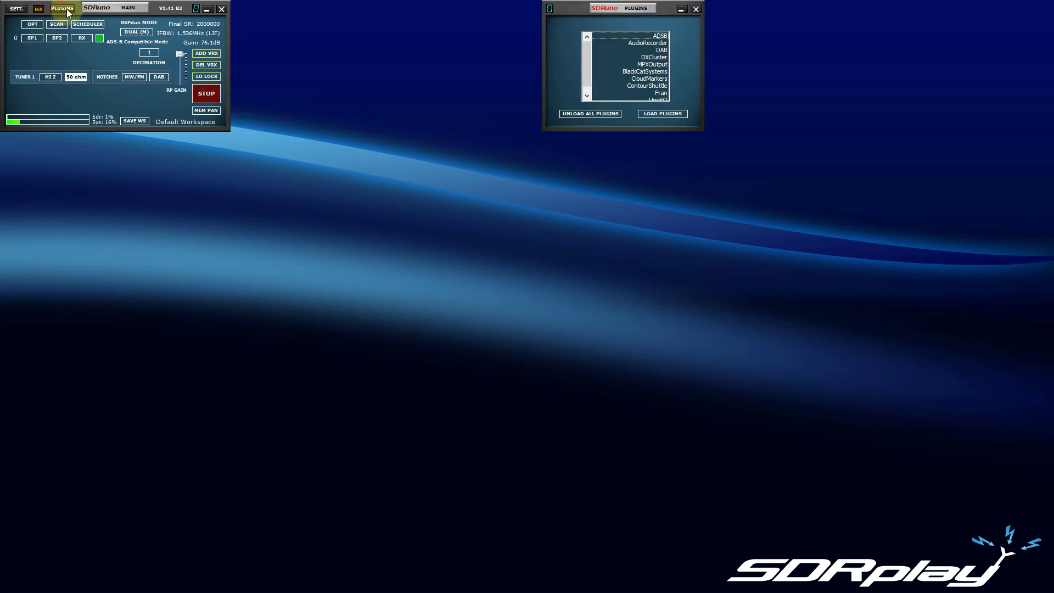
{"action": "left_click_drag", "start_coordinate": [624, 9], "coordinate": [315, 9]}
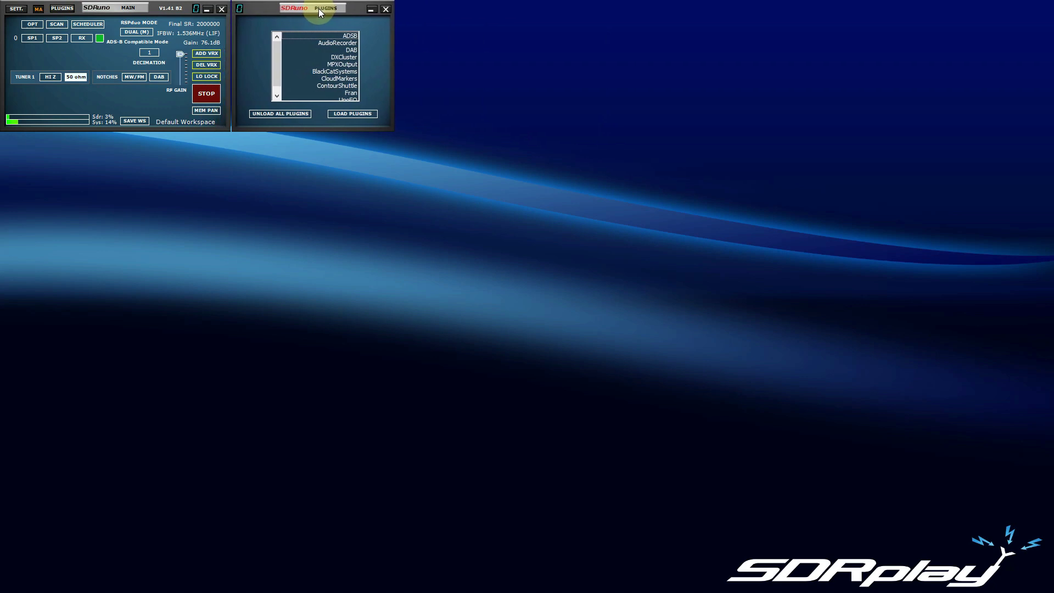
Load the ADSB plugin, move its window to the top, and close the plugin list.
{"action": "left_click", "coordinate": [341, 37]}
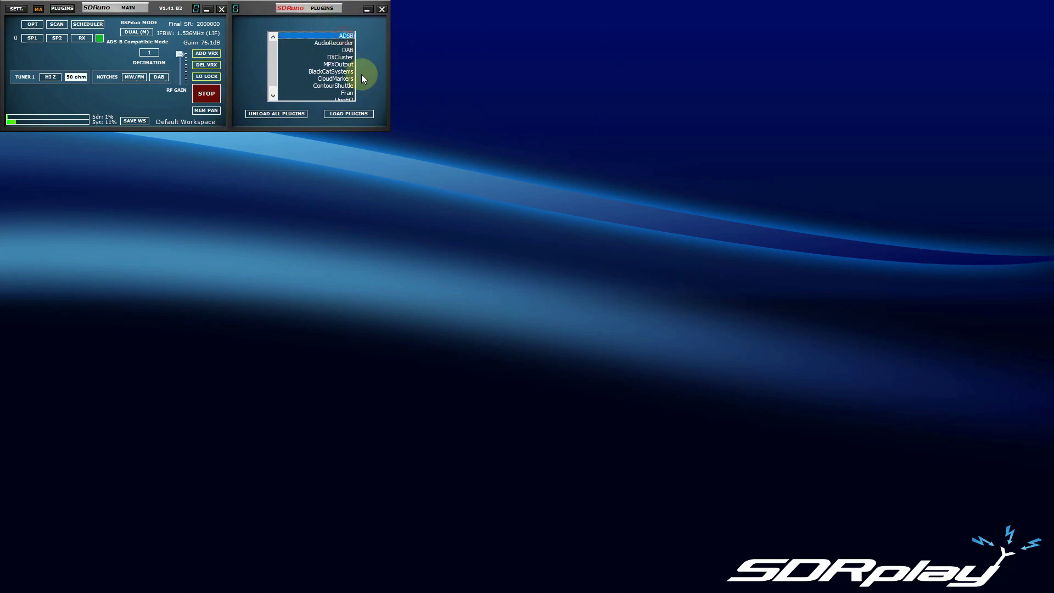
{"action": "left_click", "coordinate": [359, 115]}
{"action": "mouse_move", "coordinate": [697, 302]}
{"action": "left_mouse_down"}
{"action": "mouse_move", "coordinate": [302, 154]}
{"action": "mouse_move", "coordinate": [336, 144]}
{"action": "mouse_move", "coordinate": [355, 14]}
{"action": "mouse_move", "coordinate": [341, 3]}
{"action": "left_mouse_up"}
{"action": "left_click", "coordinate": [383, 9]}
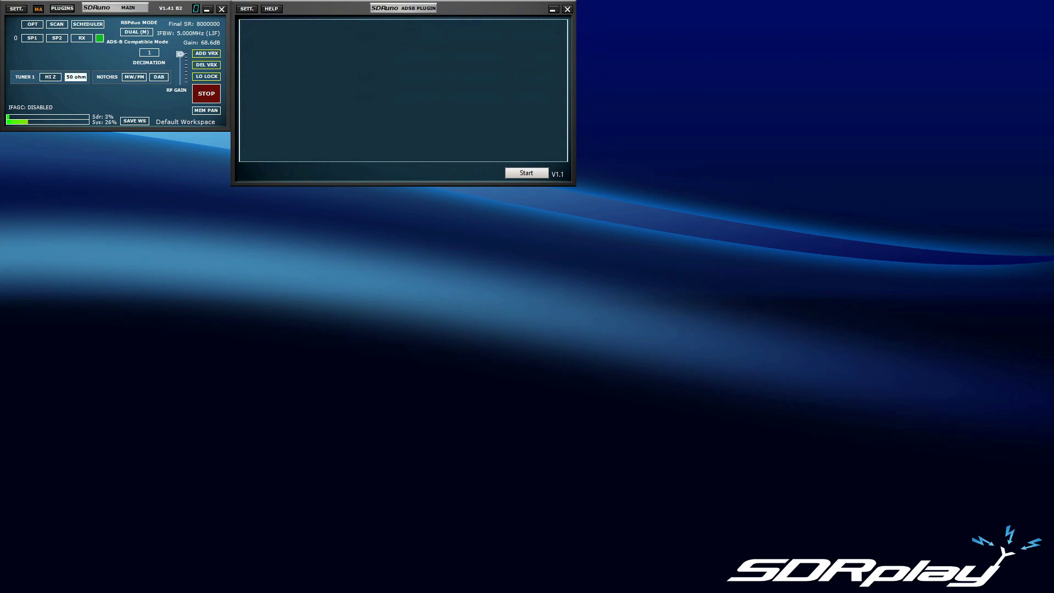
Move the Chrome window left and narrow it, then start ADS-B decoding.
{"action": "mouse_move", "coordinate": [1029, 221]}
{"action": "left_mouse_down"}
{"action": "mouse_move", "coordinate": [243, 161]}
{"action": "mouse_move", "coordinate": [217, 138]}
{"action": "mouse_move", "coordinate": [207, 147]}
{"action": "left_mouse_up"}
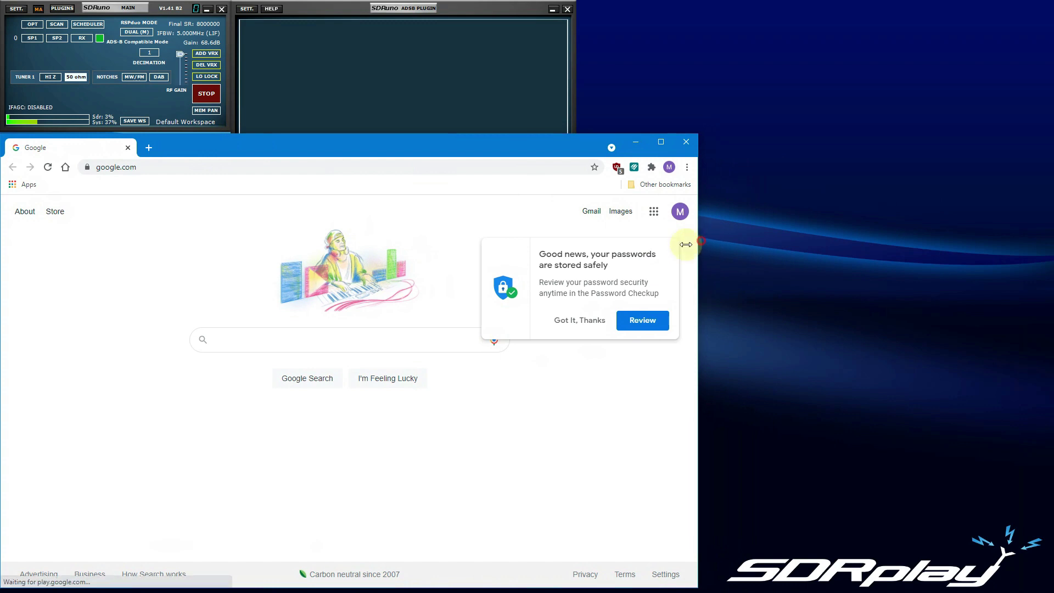
{"action": "left_click_drag", "start_coordinate": [686, 244], "coordinate": [574, 260]}
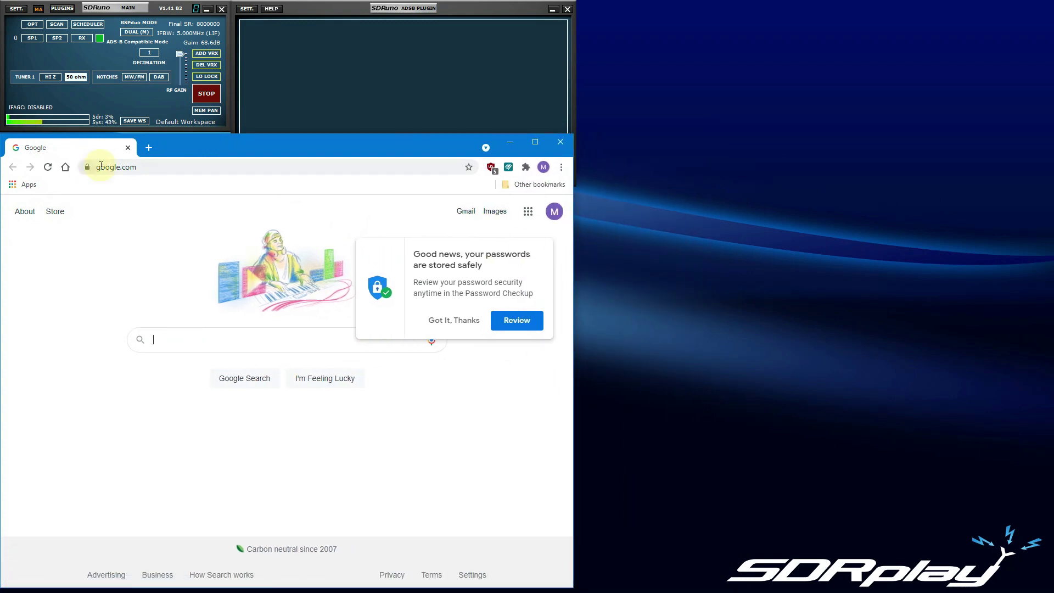
{"action": "left_click", "coordinate": [334, 10]}
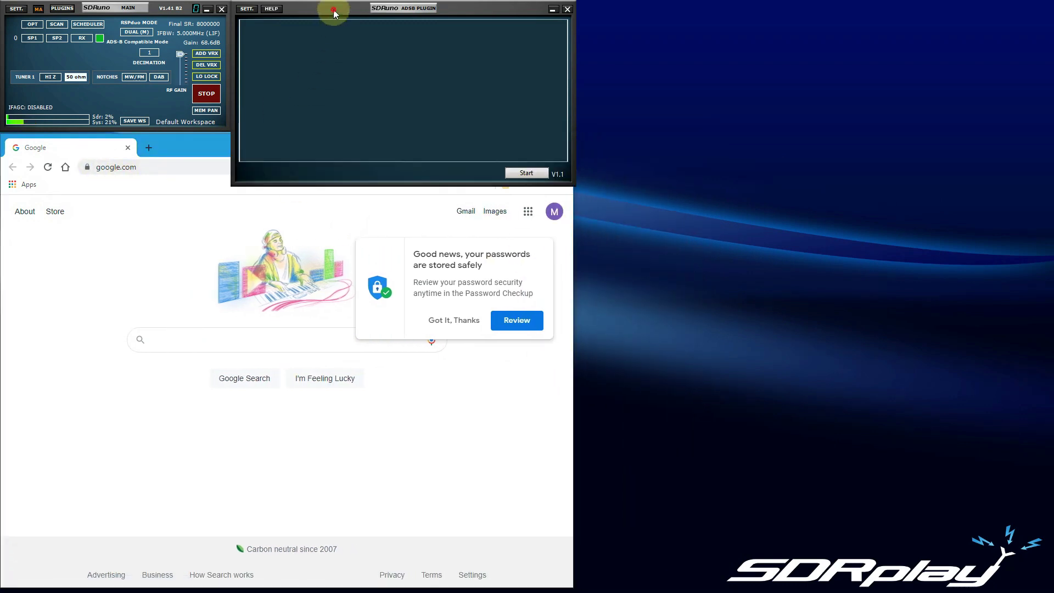
{"action": "left_click", "coordinate": [528, 174]}
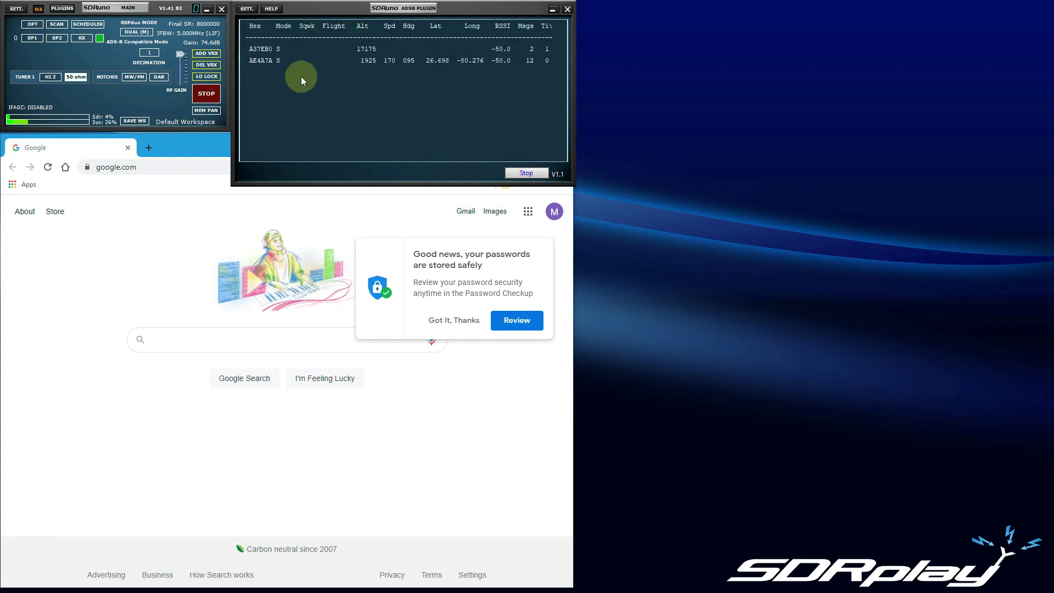
Load the DUMP1090 map from 10.0.0.43:8080 and pan west toward South Florida.
{"action": "left_click", "coordinate": [141, 166]}
{"action": "right_click", "coordinate": [141, 166]}
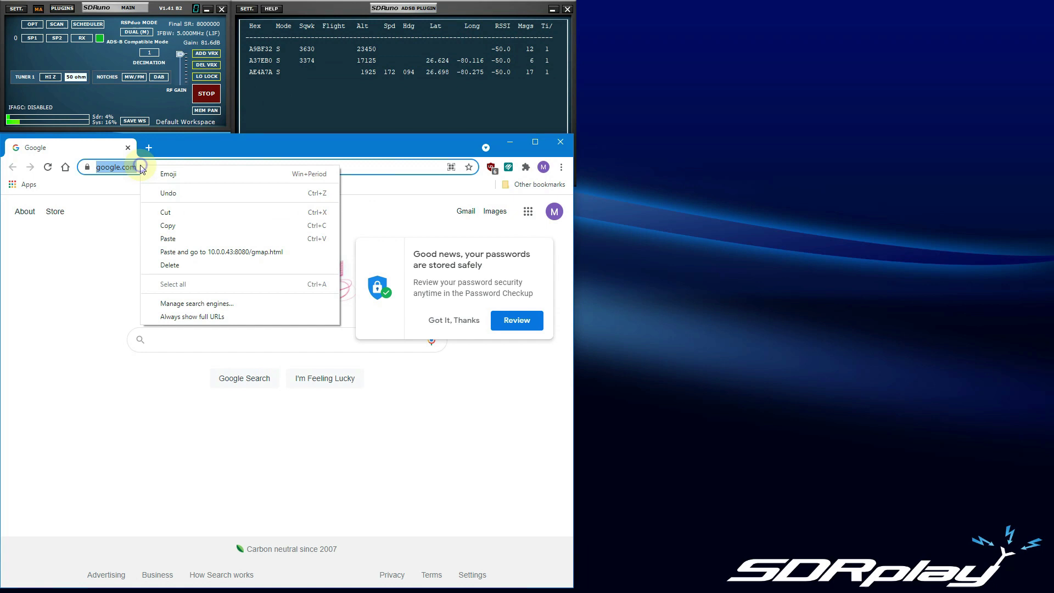
{"action": "left_click", "coordinate": [181, 241]}
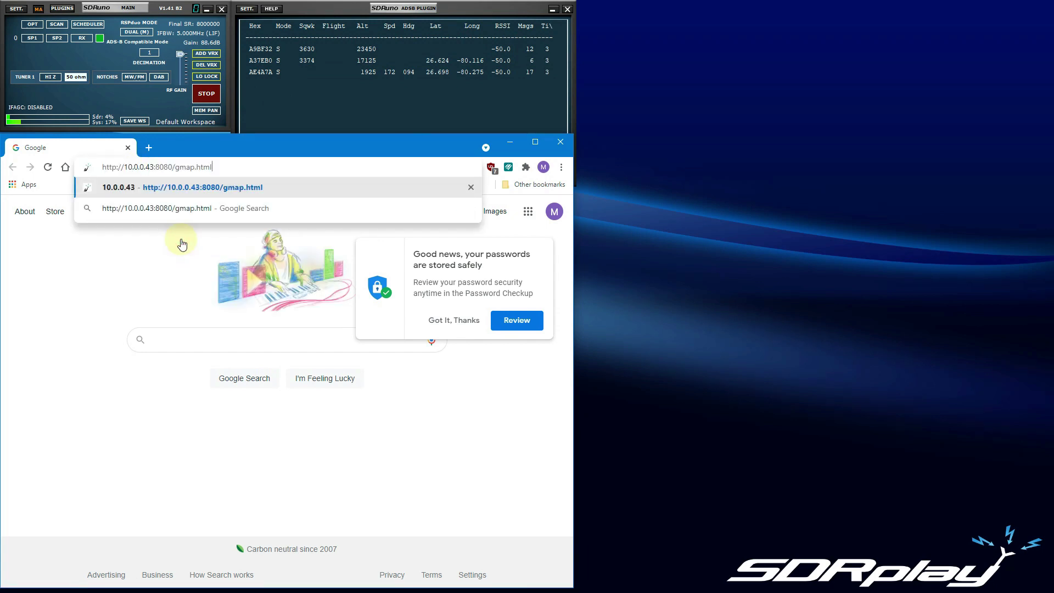
{"action": "key", "text": "Return"}
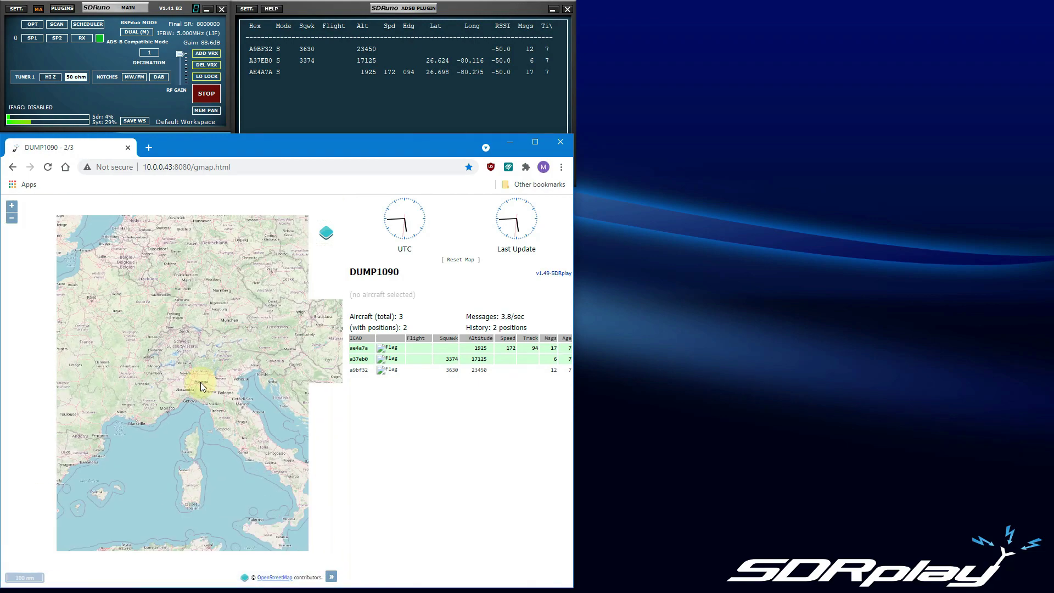
{"action": "left_click_drag", "start_coordinate": [138, 423], "coordinate": [229, 419]}
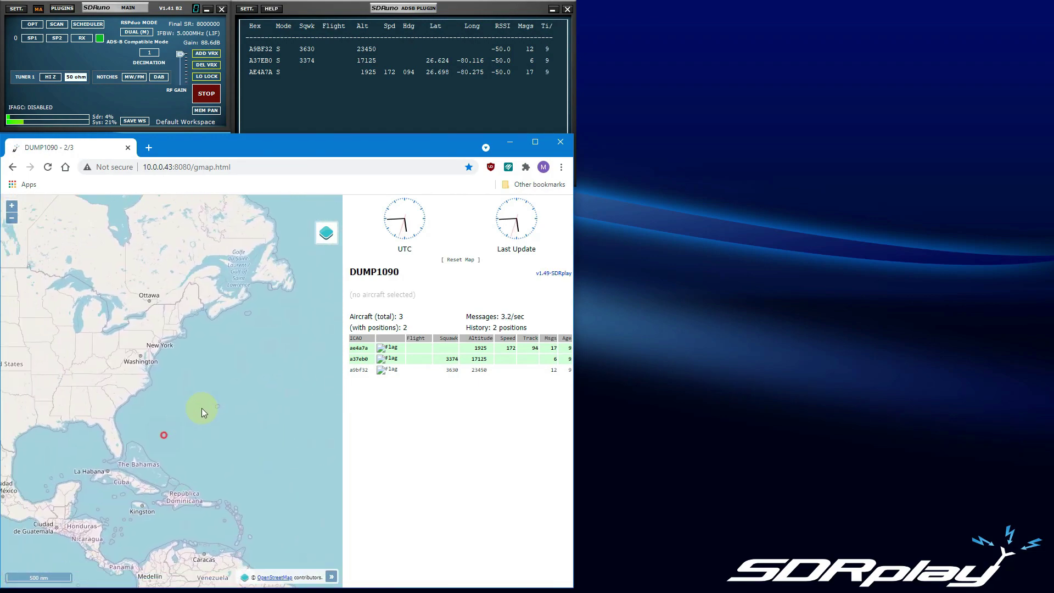
{"action": "scroll", "coordinate": [238, 388], "scroll_direction": "up", "scroll_amount": 4}
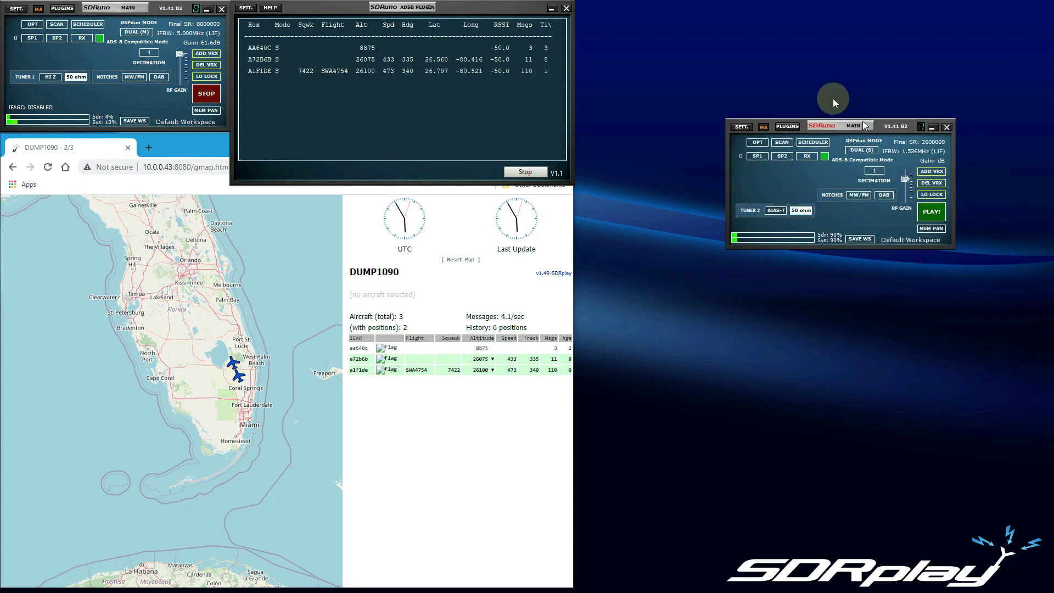
Put tuner 2's main window top right, the scanner beneath it, and a shorter spectrum display below.
{"action": "left_click_drag", "start_coordinate": [862, 126], "coordinate": [713, 8]}
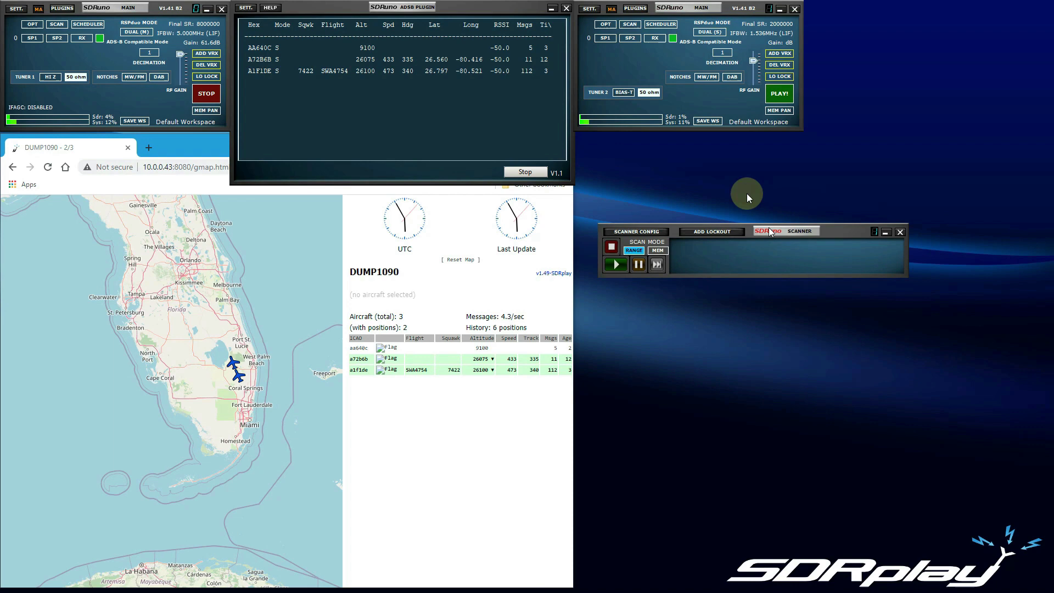
{"action": "left_click_drag", "start_coordinate": [747, 193], "coordinate": [748, 138]}
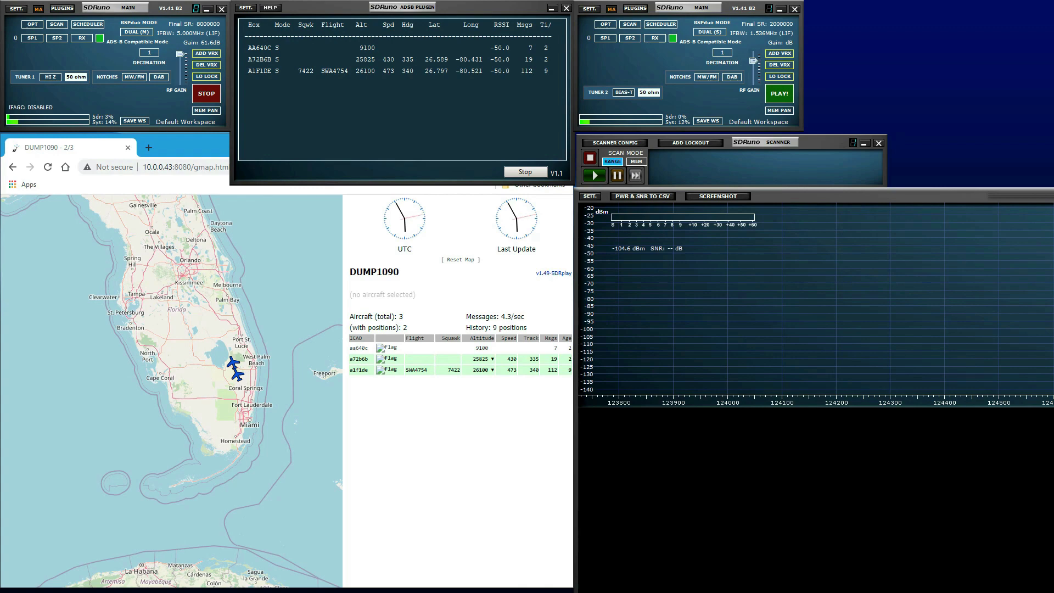
{"action": "mouse_move", "coordinate": [901, 285]}
{"action": "left_mouse_down"}
{"action": "mouse_move", "coordinate": [904, 201]}
{"action": "mouse_move", "coordinate": [892, 187]}
{"action": "left_mouse_up"}
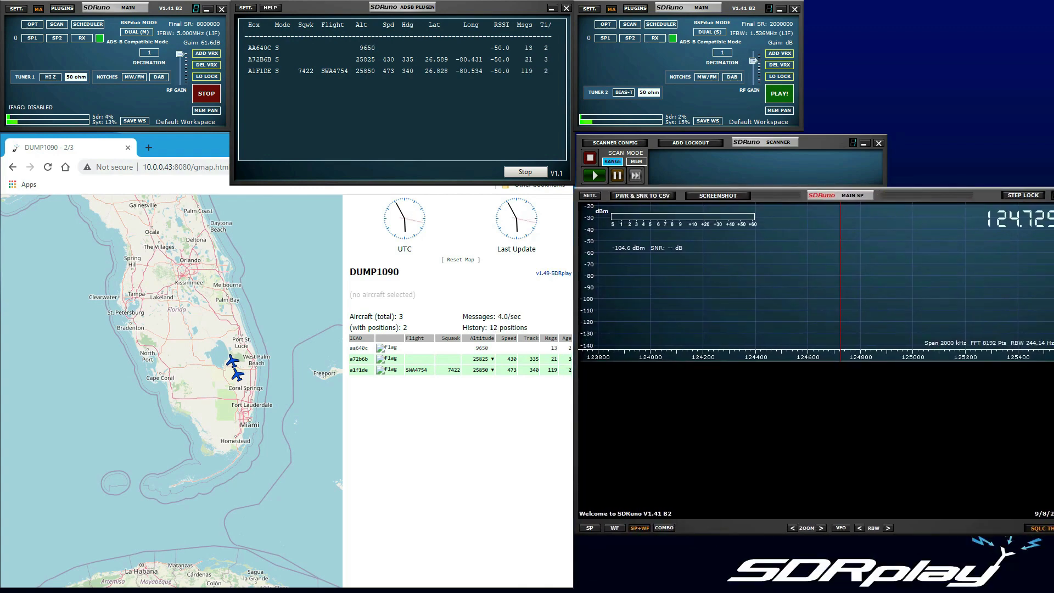
{"action": "left_click_drag", "start_coordinate": [941, 486], "coordinate": [1047, 422]}
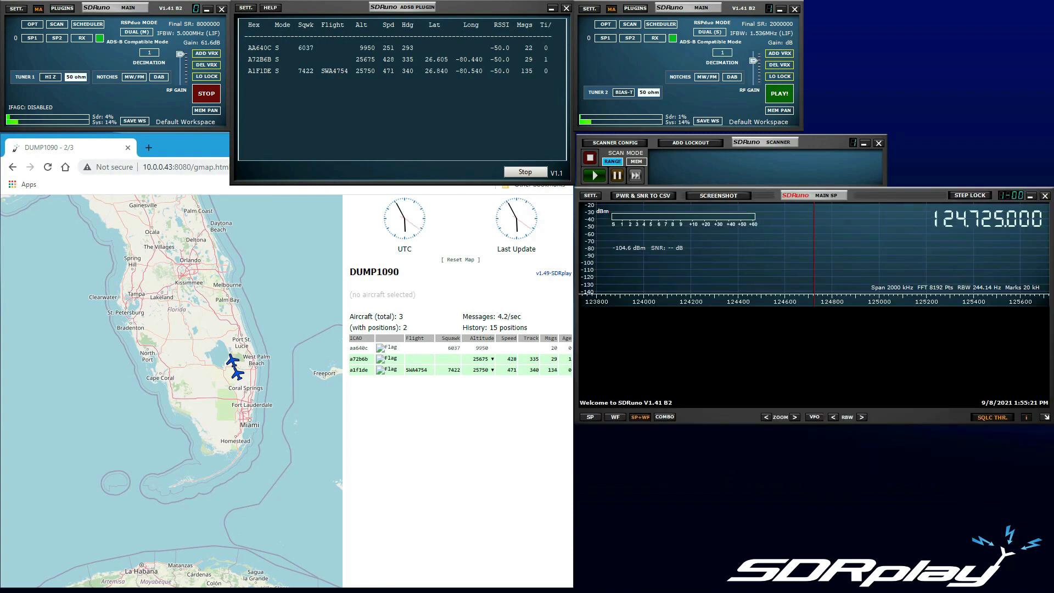
Place tuner 2's receiver controls at bottom right with the plugin list beside them.
{"action": "left_click_drag", "start_coordinate": [954, 111], "coordinate": [904, 8]}
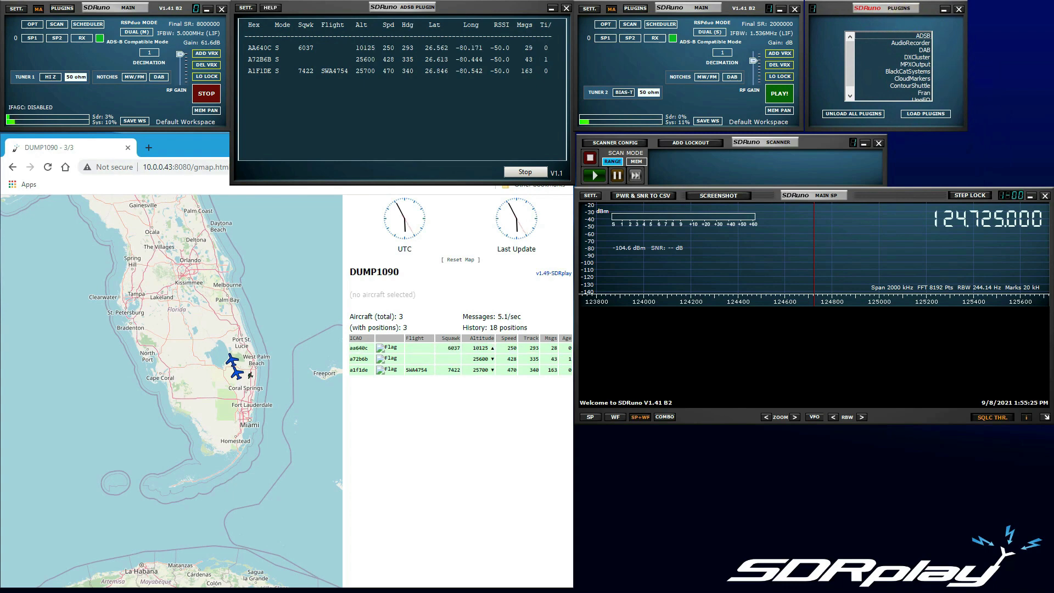
{"action": "mouse_move", "coordinate": [784, 499]}
{"action": "left_mouse_down"}
{"action": "mouse_move", "coordinate": [705, 435]}
{"action": "mouse_move", "coordinate": [687, 433]}
{"action": "left_mouse_up"}
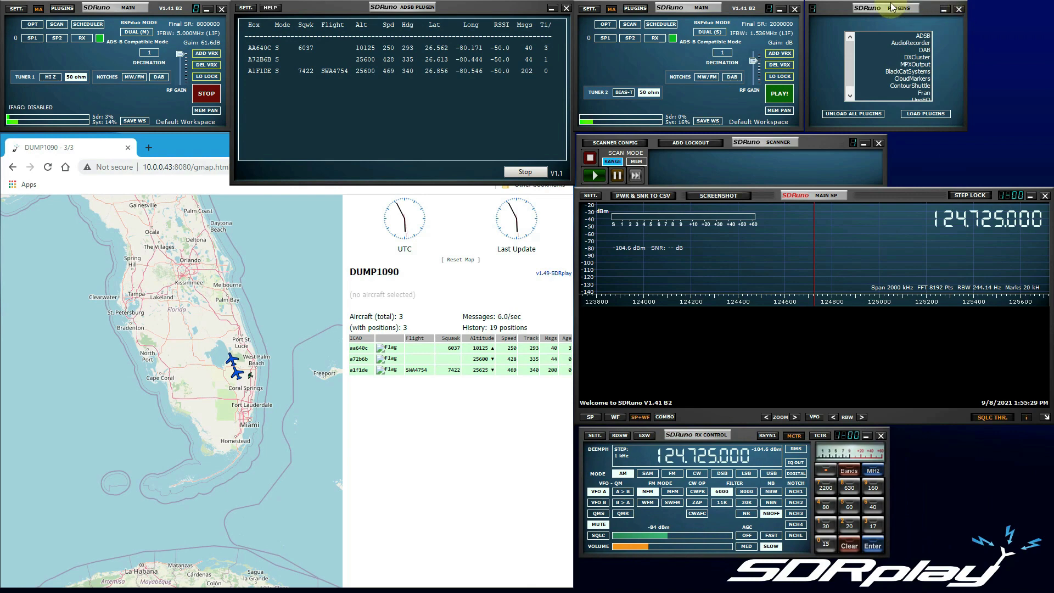
{"action": "mouse_move", "coordinate": [895, 7]}
{"action": "left_mouse_down"}
{"action": "mouse_move", "coordinate": [960, 438]}
{"action": "mouse_move", "coordinate": [978, 434]}
{"action": "left_mouse_up"}
Load AudioRecorder, place its panel beside receiver controls, and shrink the memory panel.
{"action": "left_click", "coordinate": [991, 467]}
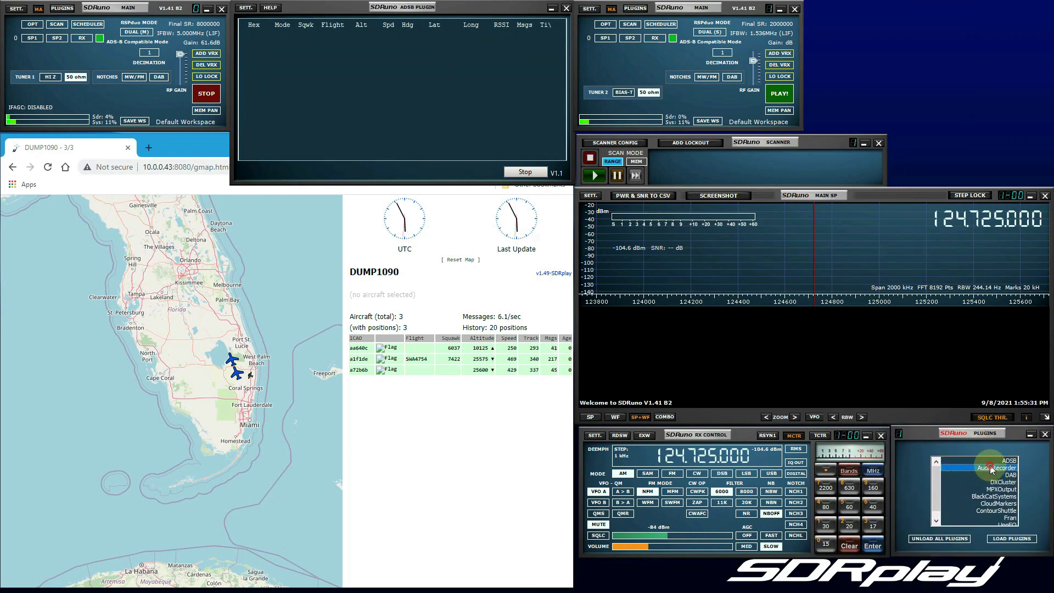
{"action": "left_click", "coordinate": [1006, 538]}
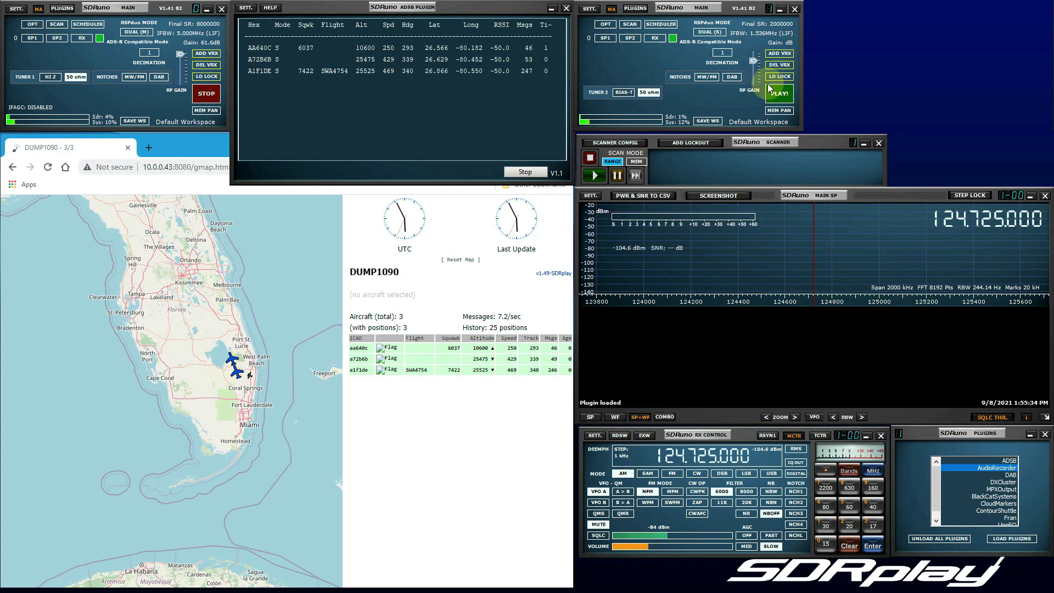
{"action": "left_click", "coordinate": [1045, 434]}
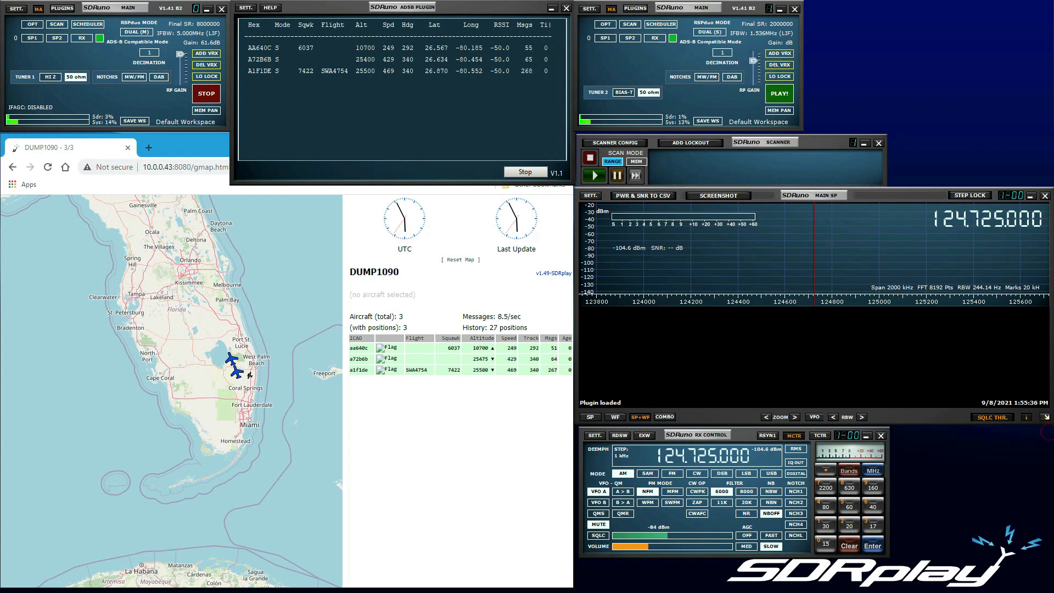
{"action": "mouse_move", "coordinate": [1044, 385]}
{"action": "left_mouse_down"}
{"action": "mouse_move", "coordinate": [982, 429]}
{"action": "mouse_move", "coordinate": [995, 15]}
{"action": "left_mouse_up"}
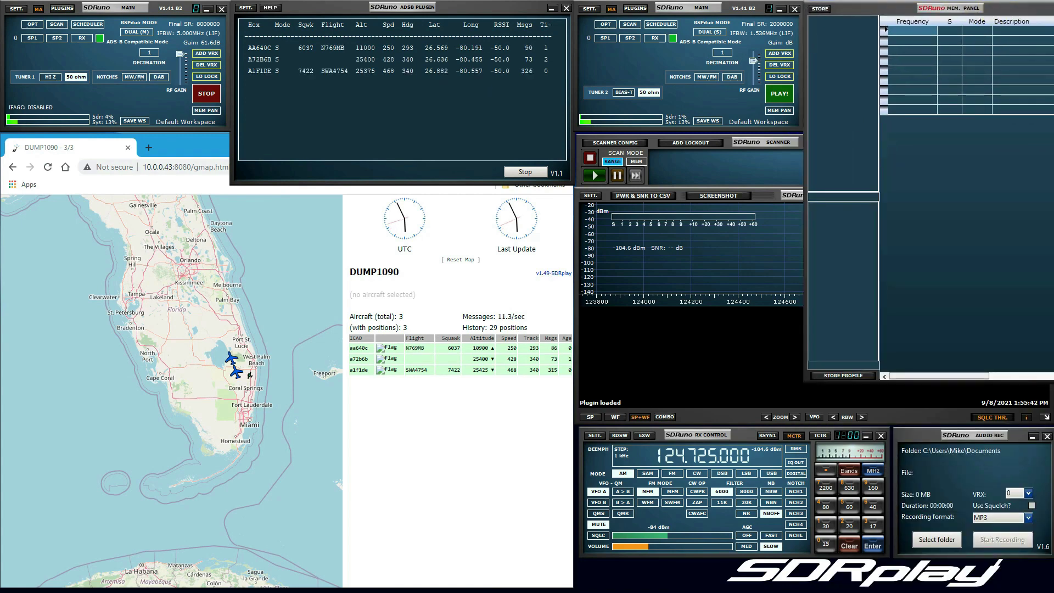
{"action": "mouse_move", "coordinate": [1052, 380]}
{"action": "left_mouse_down"}
{"action": "mouse_move", "coordinate": [1027, 133]}
{"action": "mouse_move", "coordinate": [1040, 125]}
{"action": "left_mouse_up"}
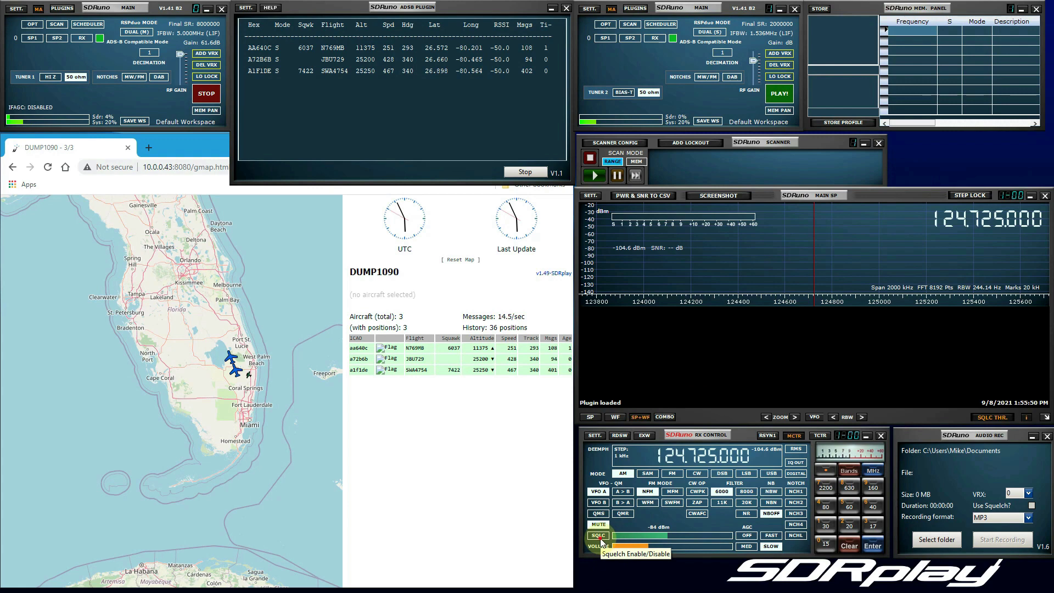
Start tuner 2 streaming at 124.725 MHz and set its squelch to -110 dBm.
{"action": "left_click", "coordinate": [778, 95]}
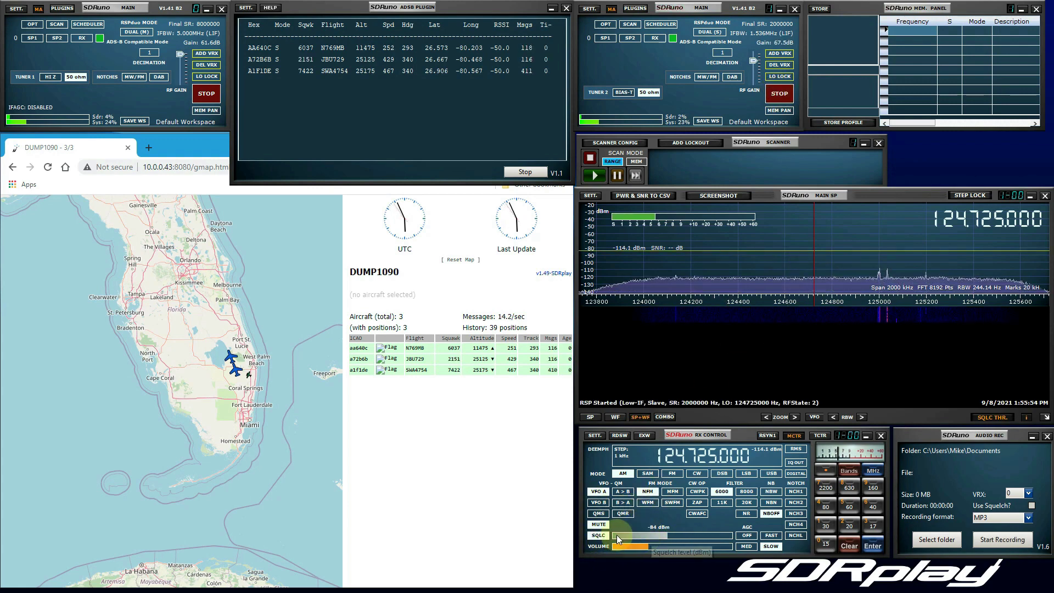
{"action": "left_click", "coordinate": [738, 307]}
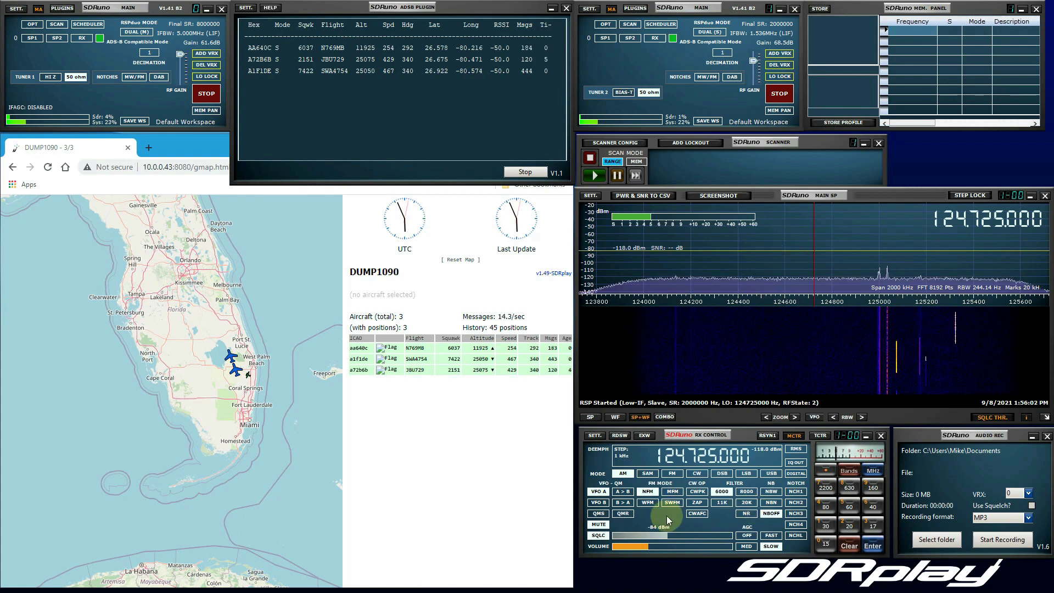
{"action": "left_click_drag", "start_coordinate": [665, 536], "coordinate": [629, 539]}
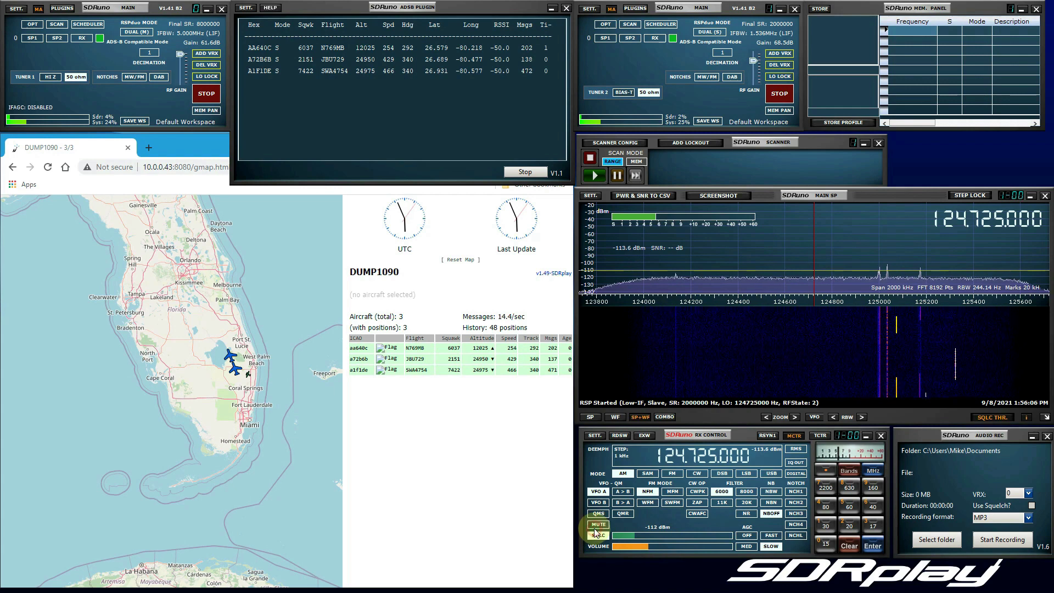
{"action": "left_click", "coordinate": [636, 537]}
{"action": "left_click_drag", "start_coordinate": [636, 542], "coordinate": [640, 543]}
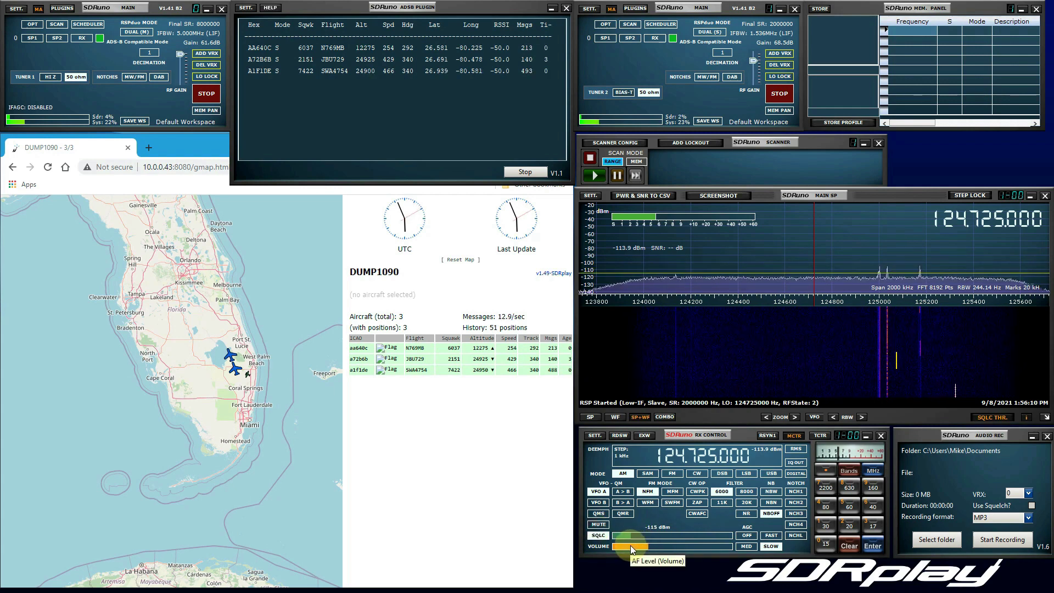
{"action": "left_click", "coordinate": [630, 538]}
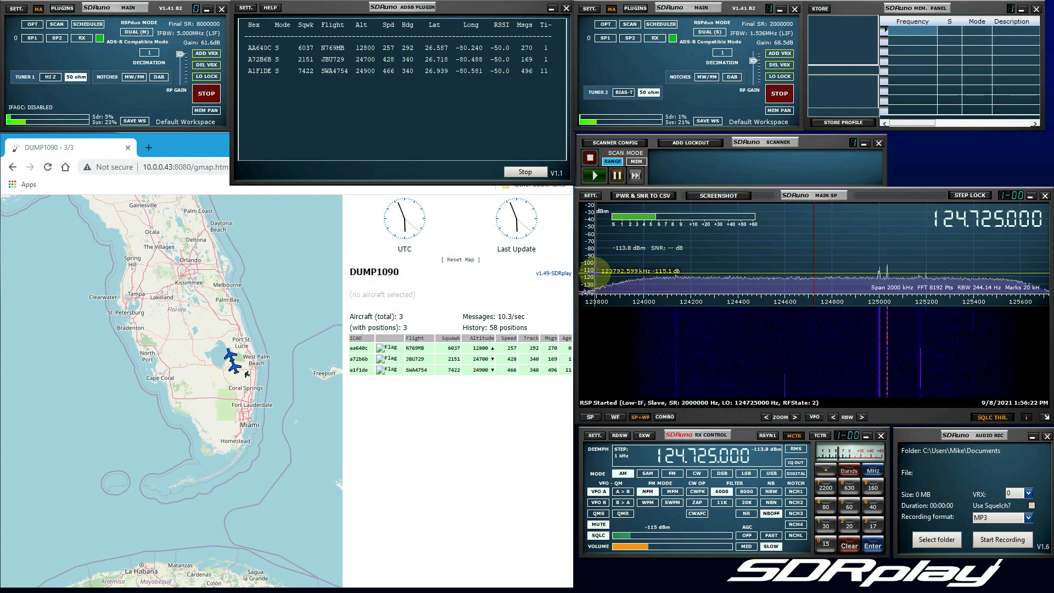
{"action": "left_click", "coordinate": [633, 538]}
{"action": "left_click", "coordinate": [636, 536]}
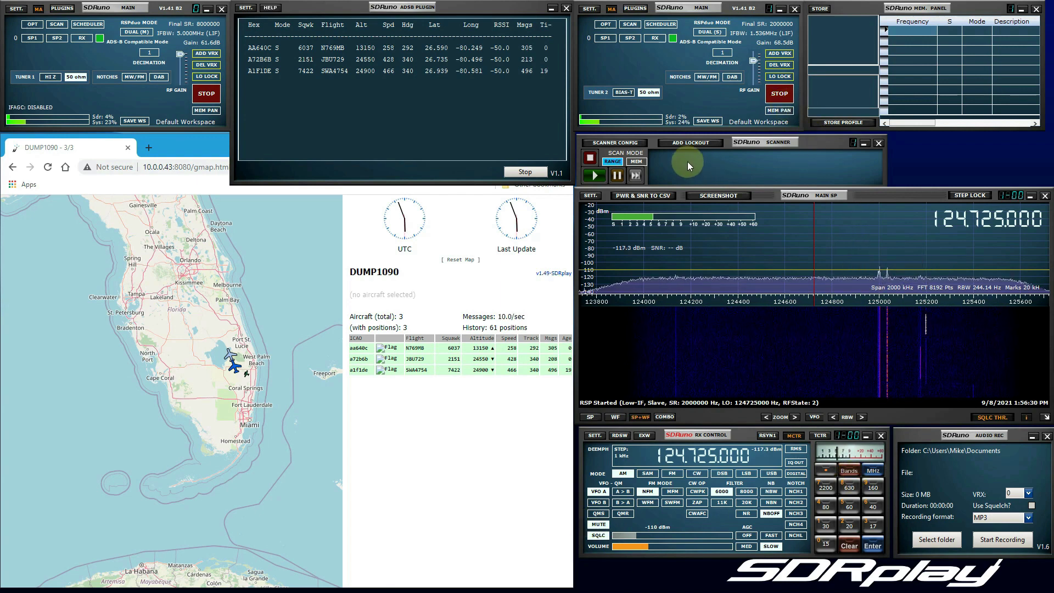
Apply the AIRBAND (NA) preset (118–136.975 MHz, 25 kHz steps) in Scanner Config.
{"action": "left_click", "coordinate": [614, 145]}
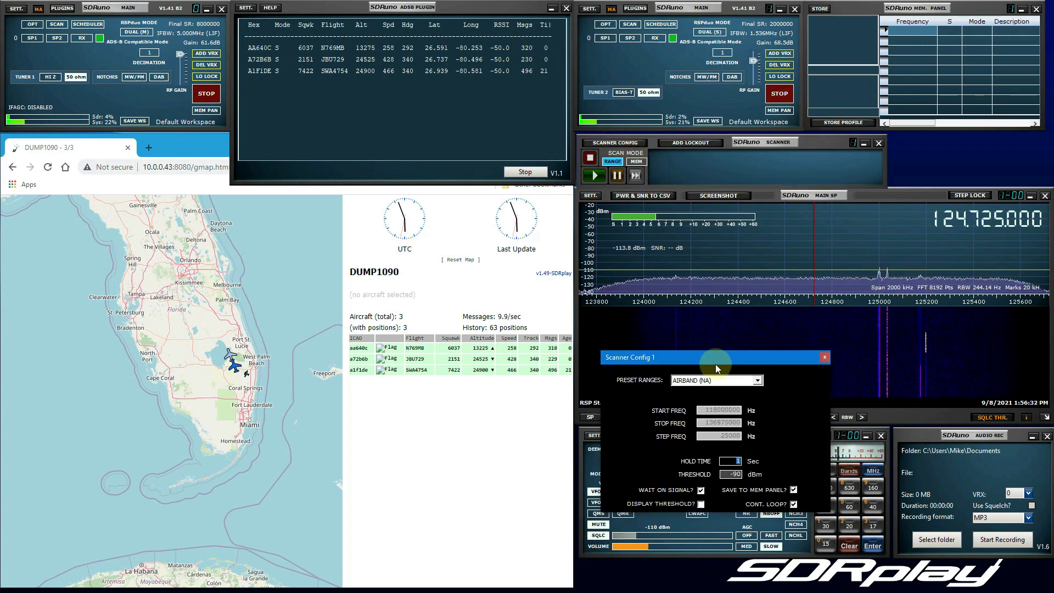
{"action": "left_click", "coordinate": [702, 380]}
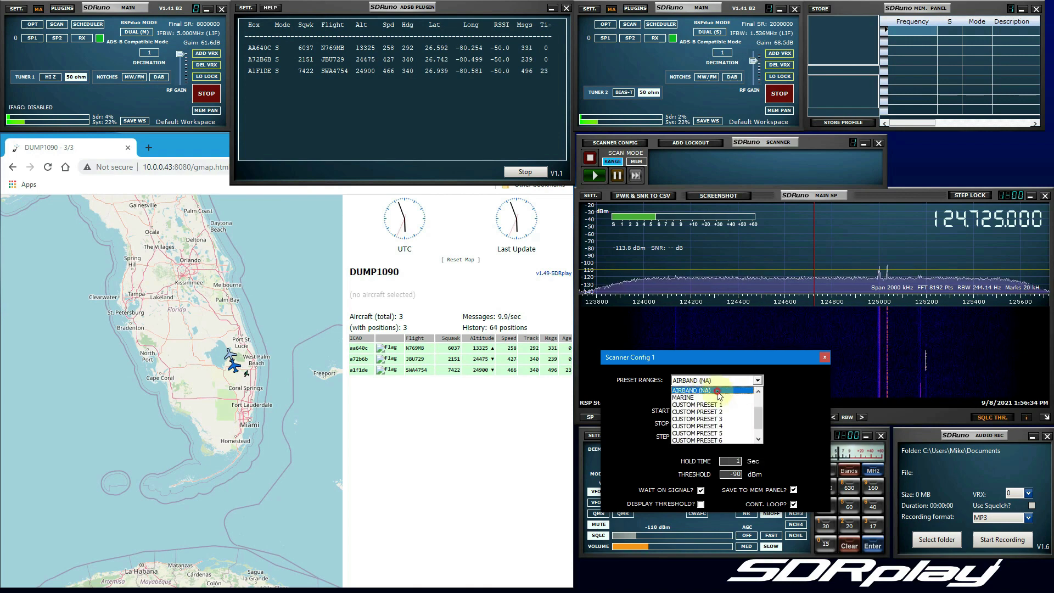
{"action": "left_click", "coordinate": [713, 388]}
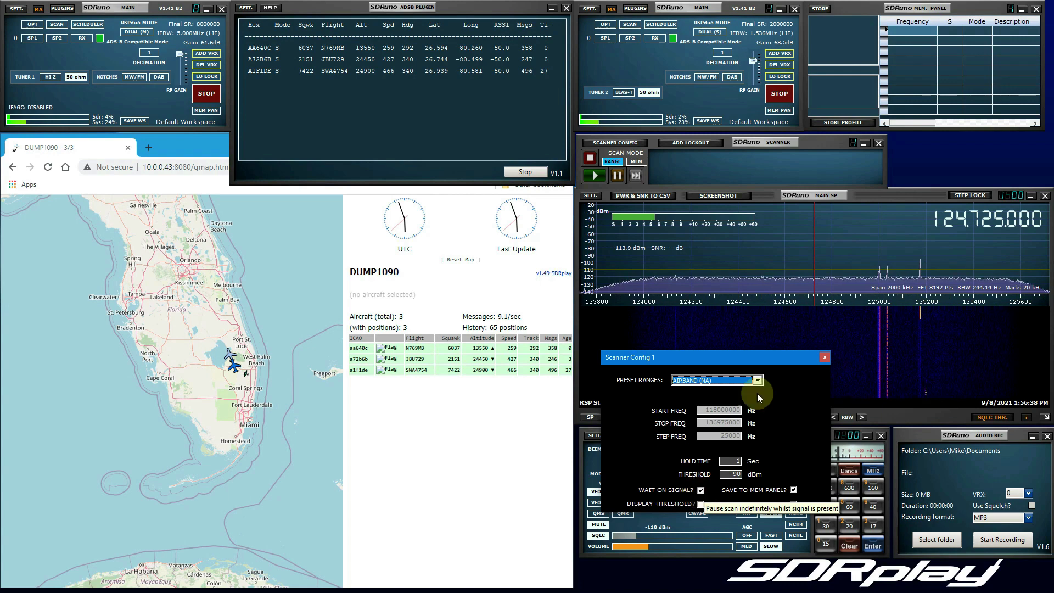
{"action": "left_click", "coordinate": [826, 358]}
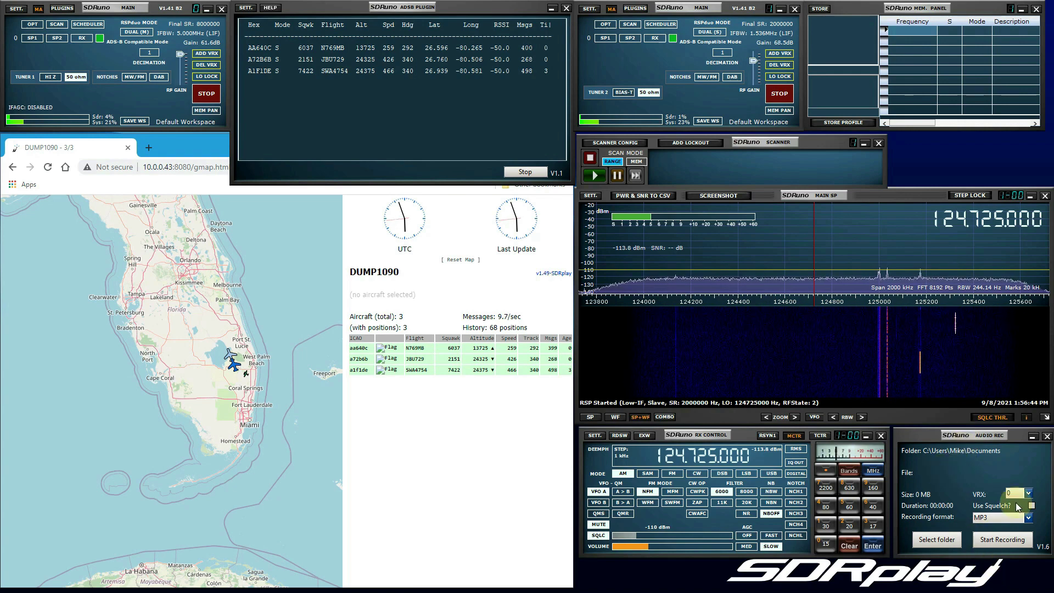
Enable Use Squelch in the AUDIO REC plugin.
{"action": "left_click", "coordinate": [1031, 506]}
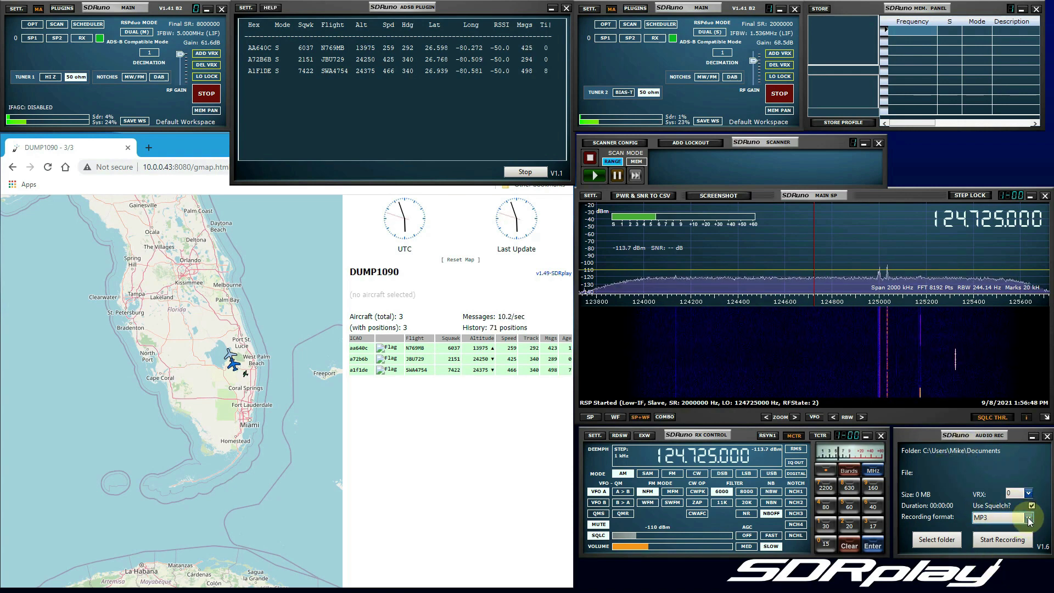
Start the airband scan and begin MP3 recording in AUDIO REC.
{"action": "left_click", "coordinate": [595, 176]}
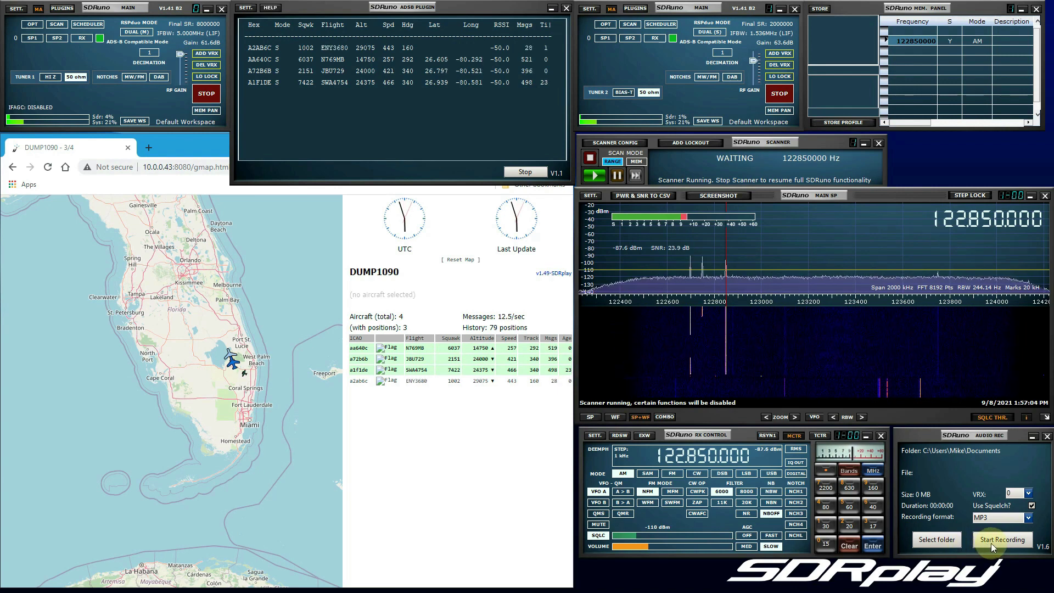
{"action": "left_click", "coordinate": [990, 543]}
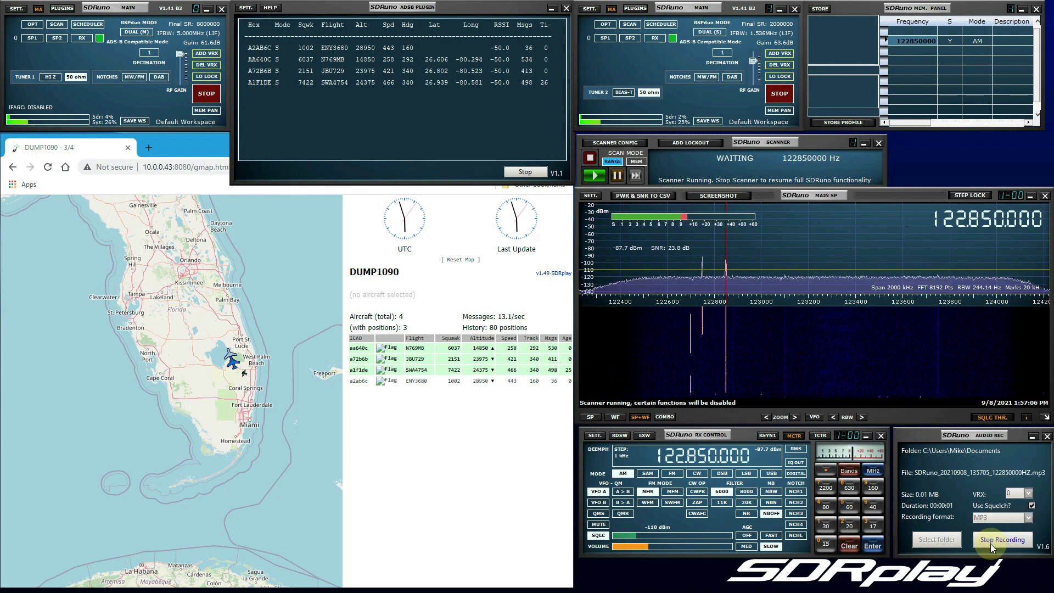